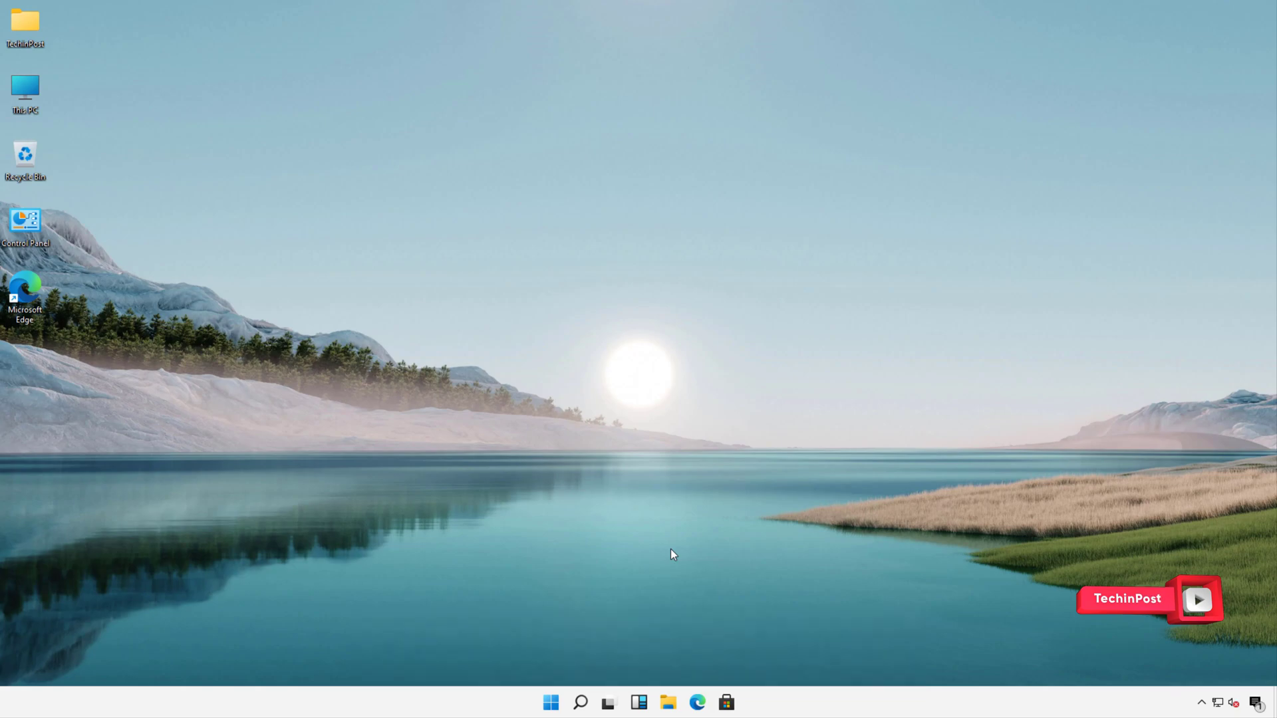
# Step: Open the Themes page of the desktop personalization settings
pyautogui.rightClick(672, 553)
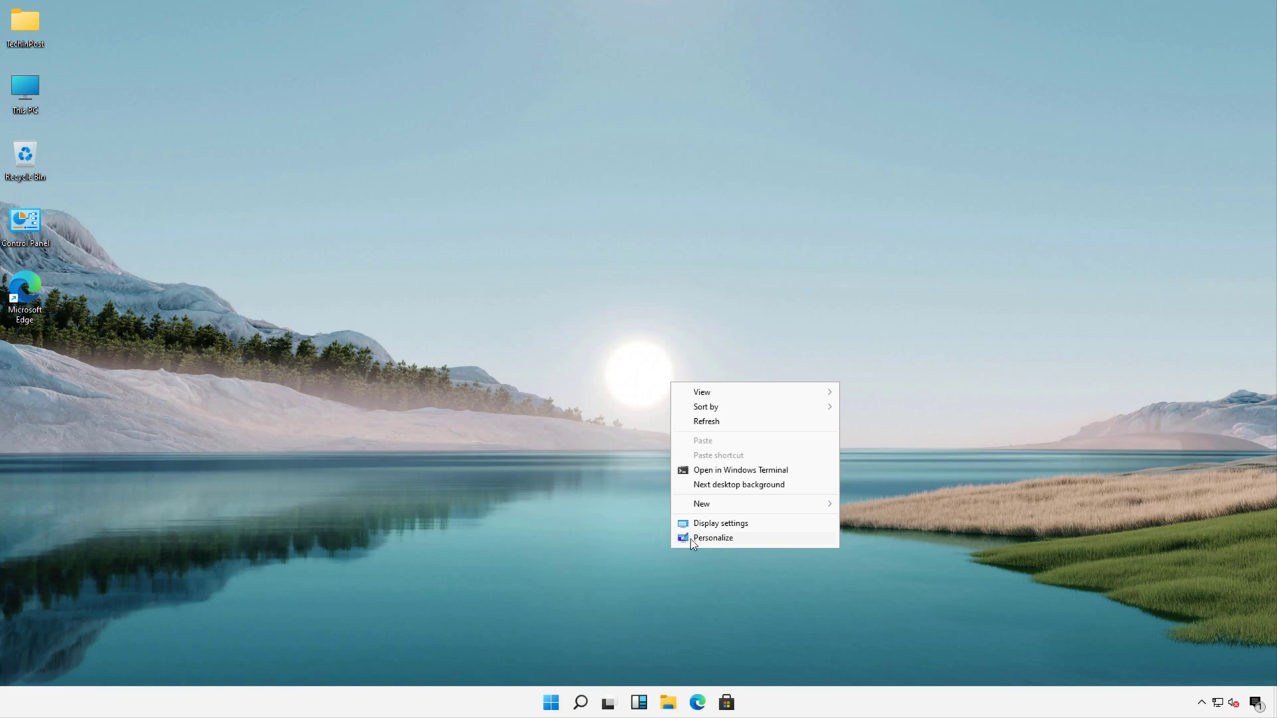
pyautogui.click(693, 536)
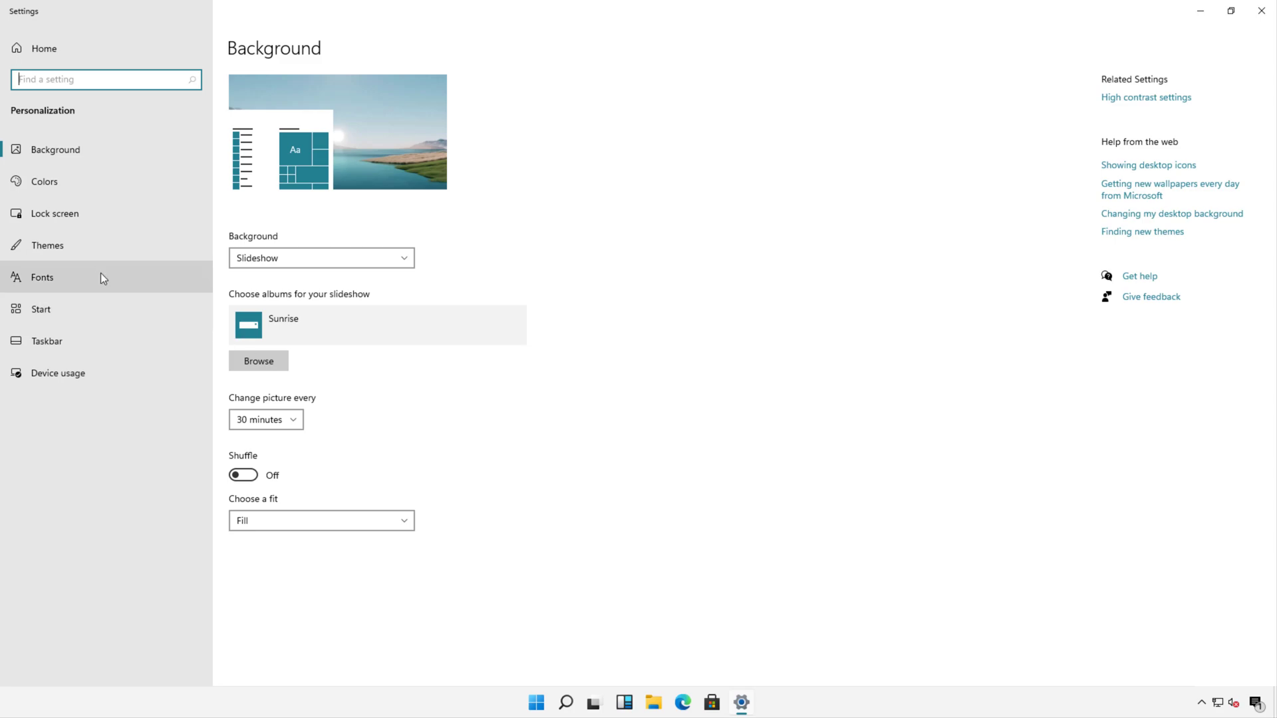
pyautogui.click(79, 252)
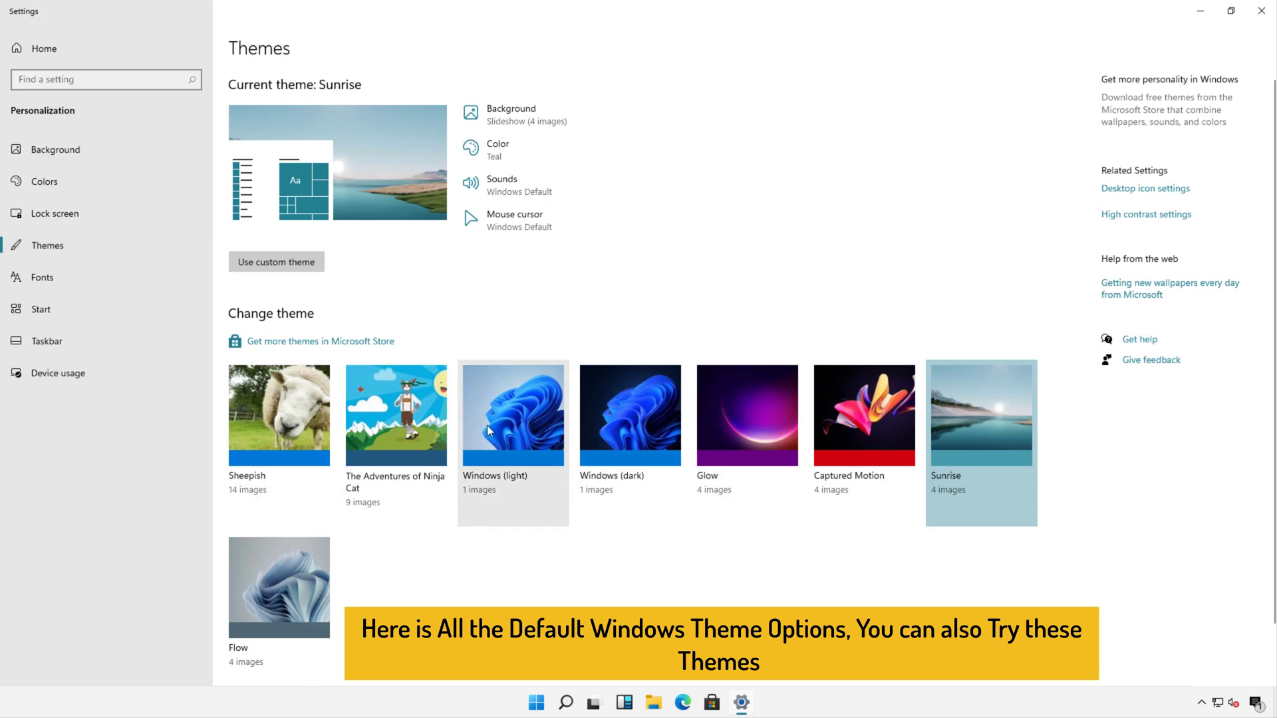
# Step: Try out the Windows (light), Glow and The Adventures of Ninja Cat themes one after another
pyautogui.click(512, 426)
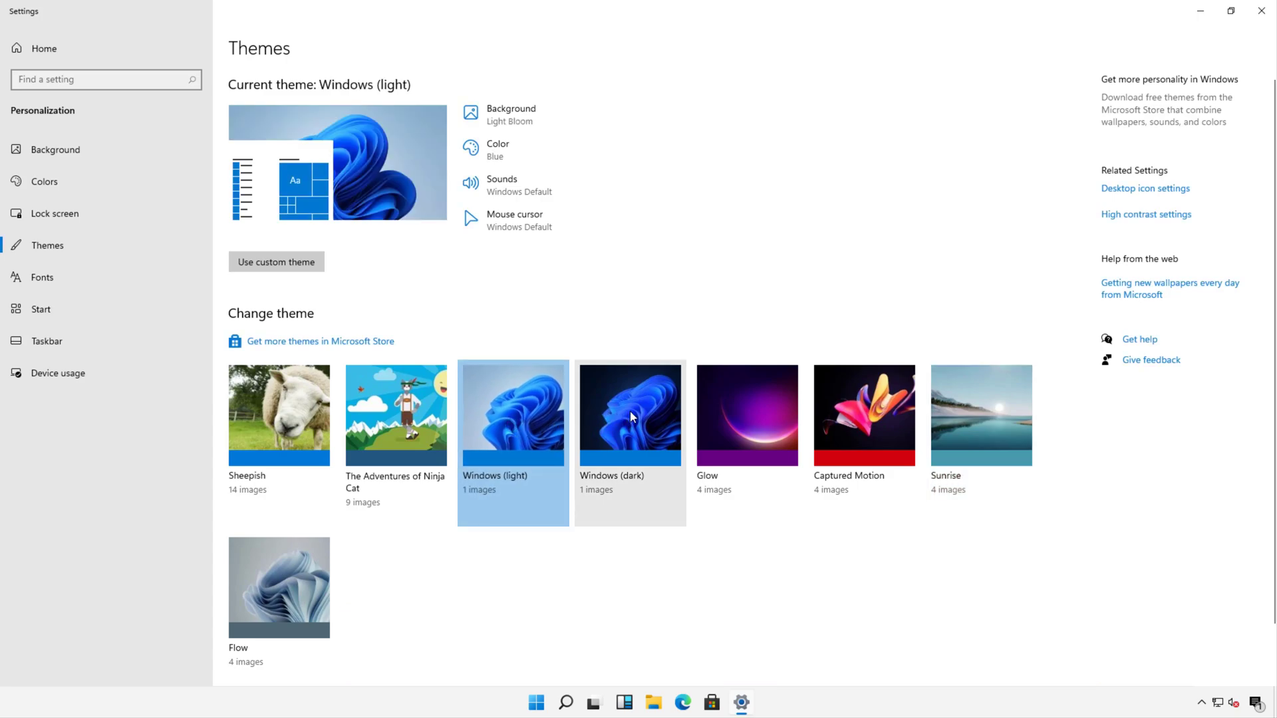
pyautogui.click(709, 417)
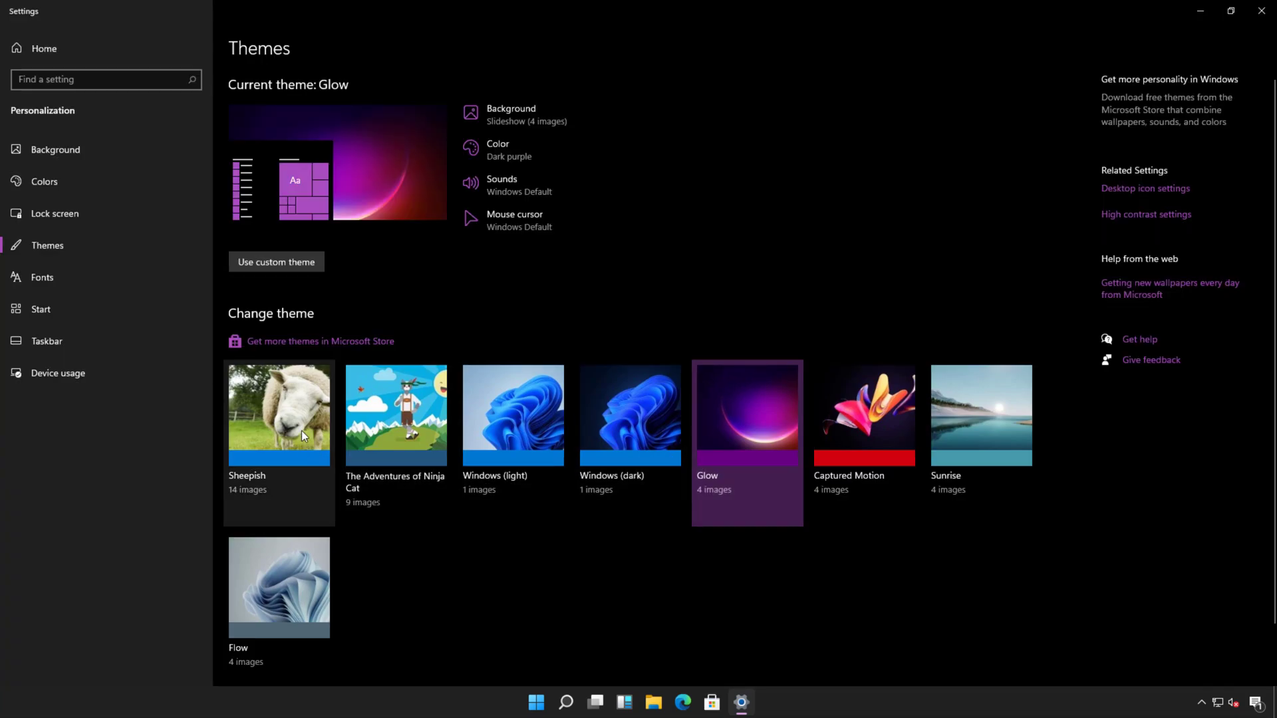
pyautogui.click(365, 424)
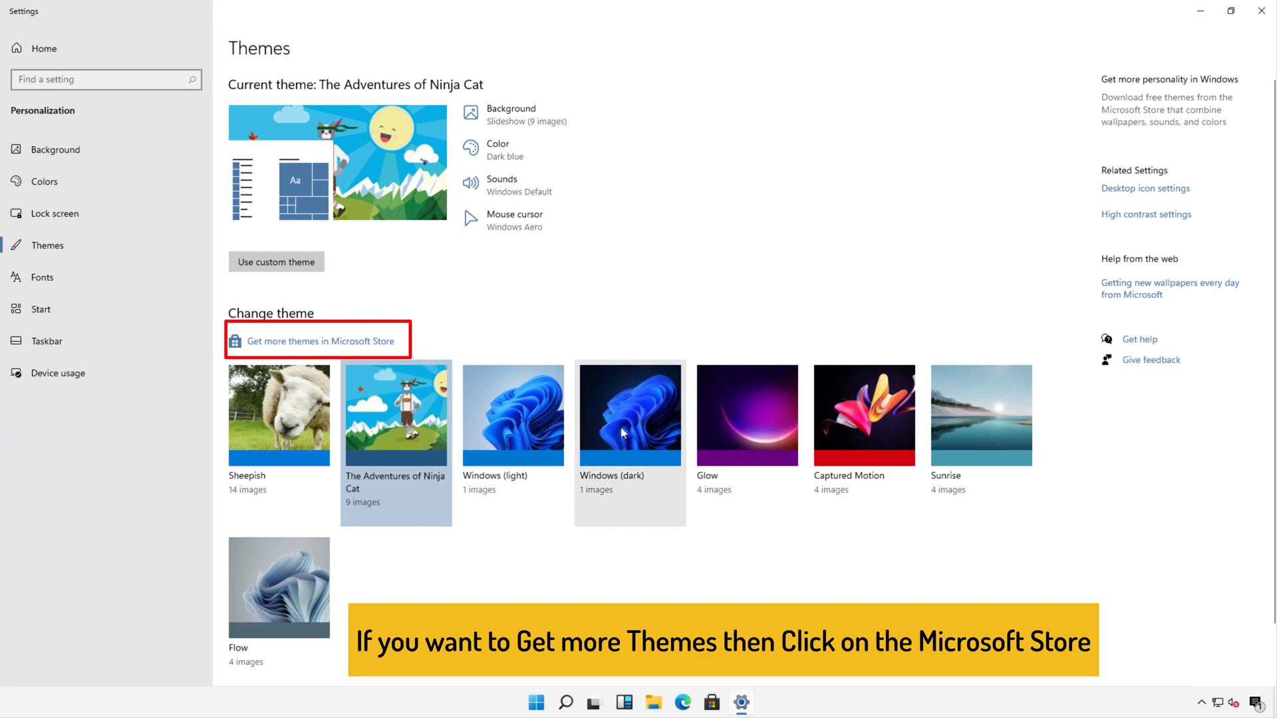
# Step: Find the free Ford F-150 Raptor Xbox One X Edition theme in the Microsoft Store and install it without signing in
pyautogui.click(300, 346)
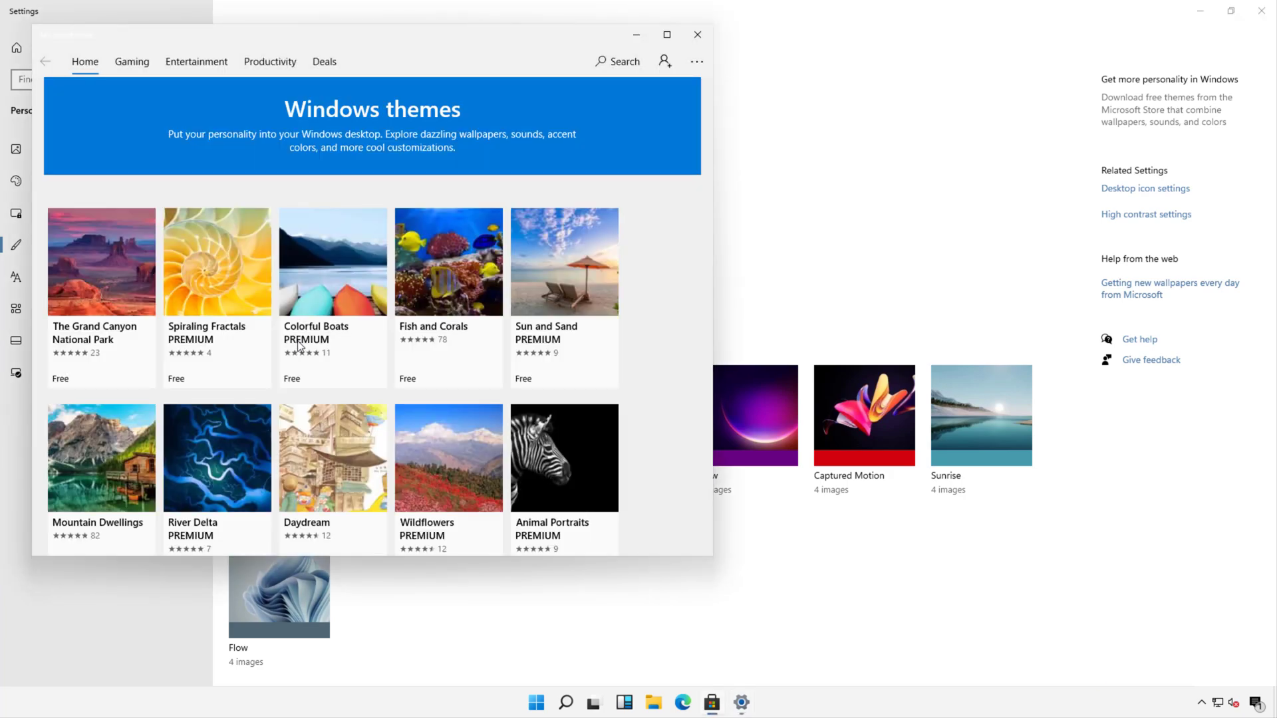
pyautogui.scroll(-3, 298, 347)
pyautogui.scroll(-12, 297, 349)
pyautogui.scroll(-20, 303, 351)
pyautogui.scroll(-15, 333, 332)
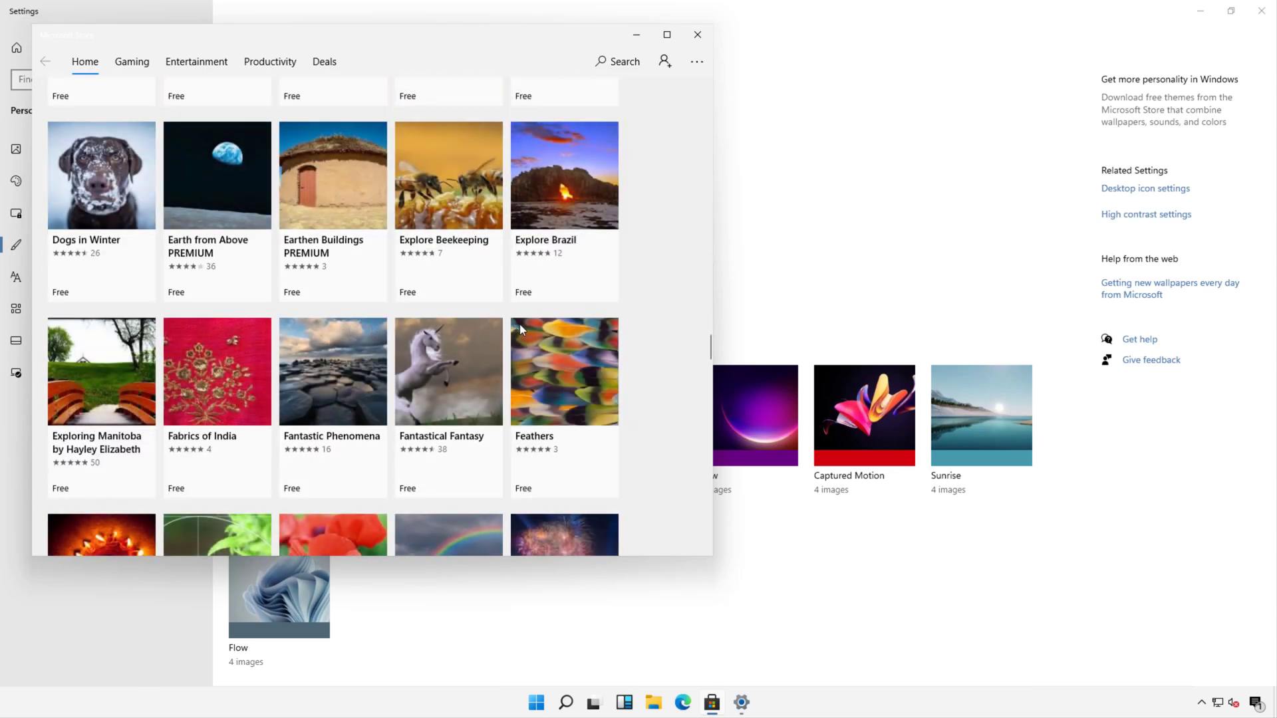
pyautogui.scroll(-3, 516, 323)
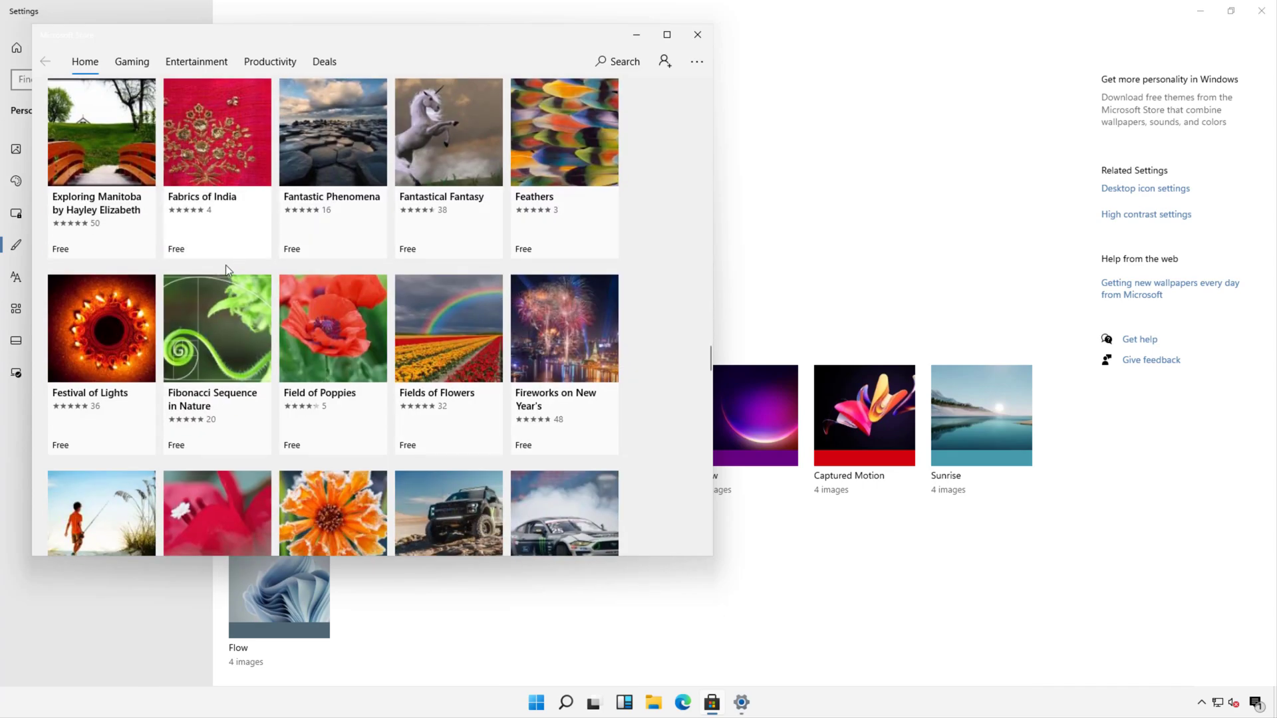
pyautogui.scroll(-1, 244, 331)
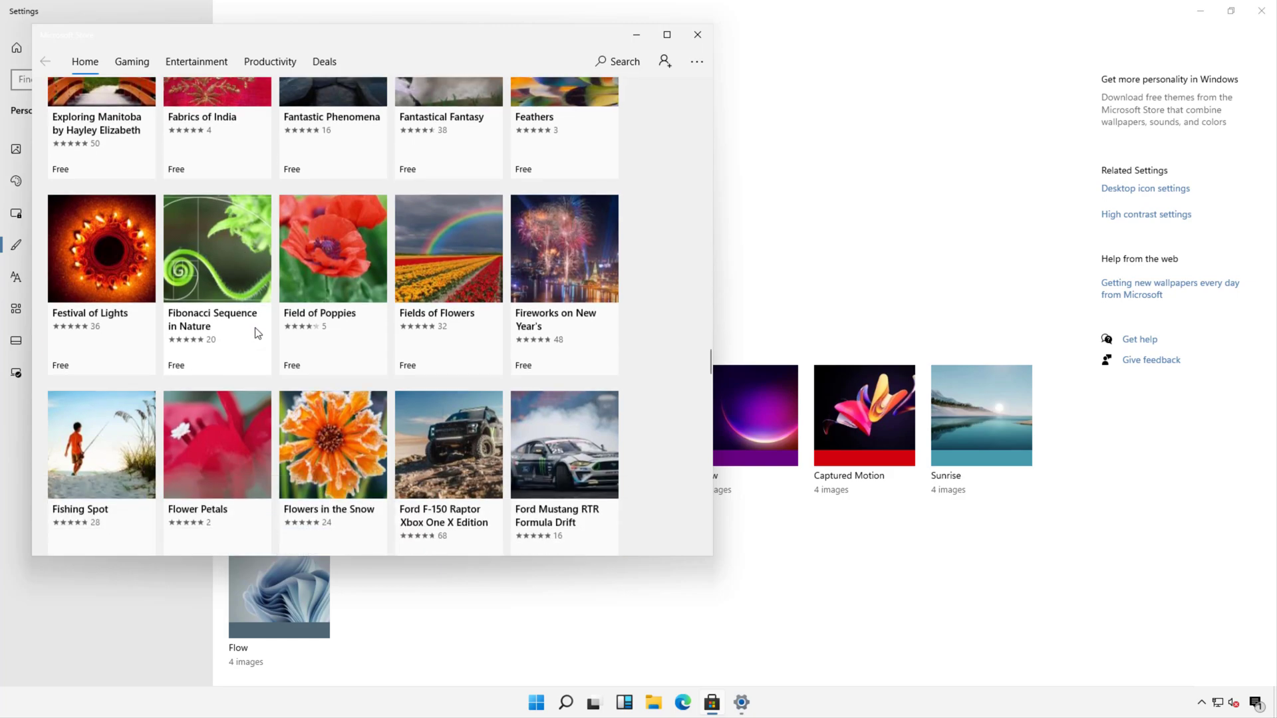
pyautogui.scroll(-2, 250, 332)
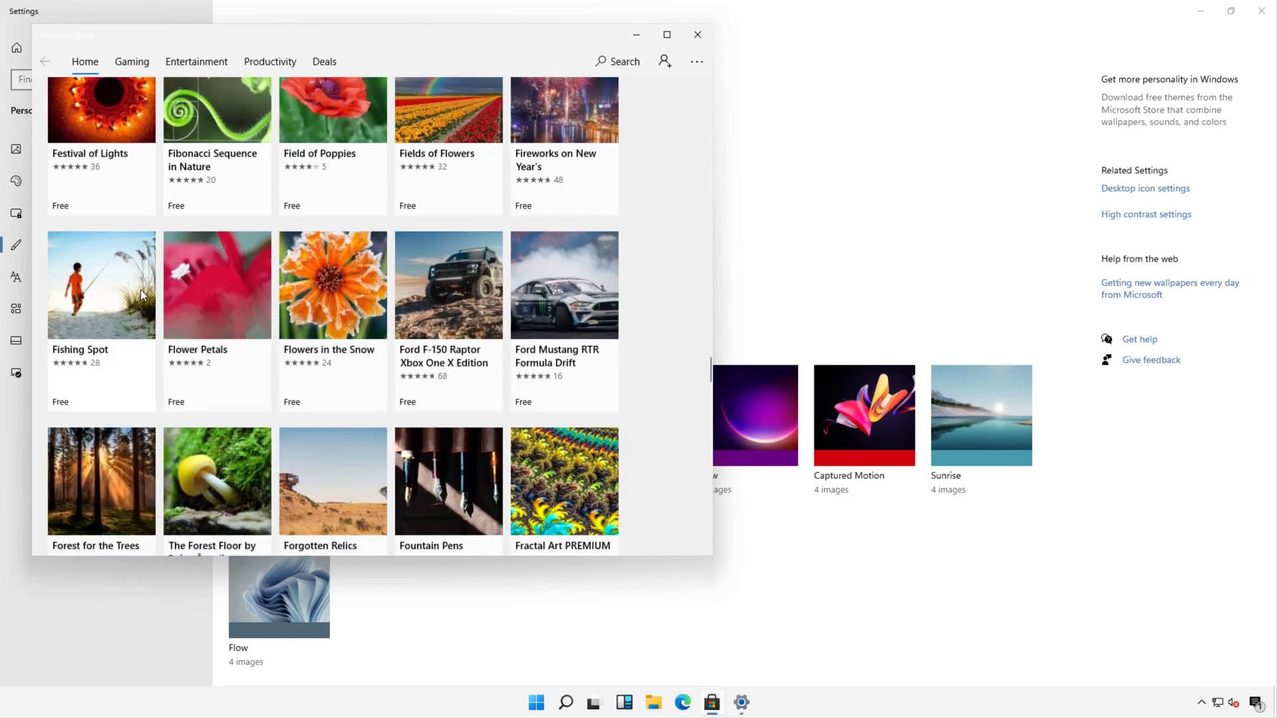
pyautogui.scroll(-1, 169, 296)
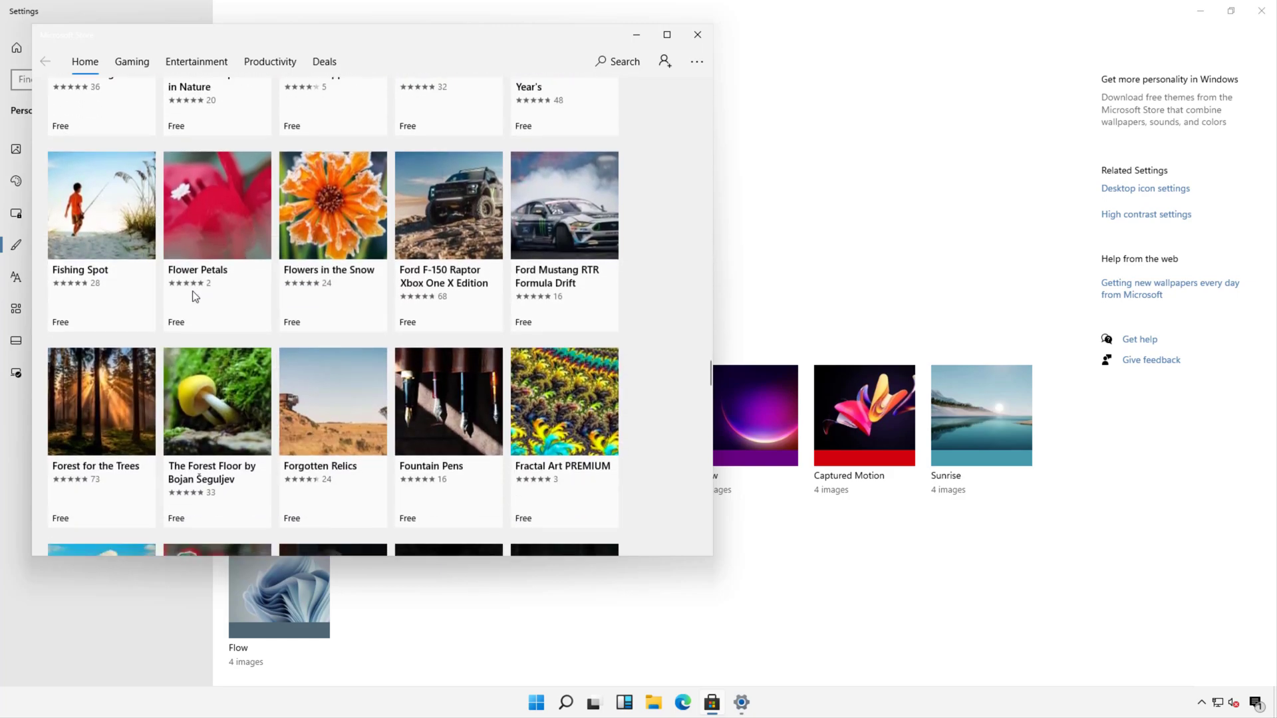
pyautogui.click(474, 203)
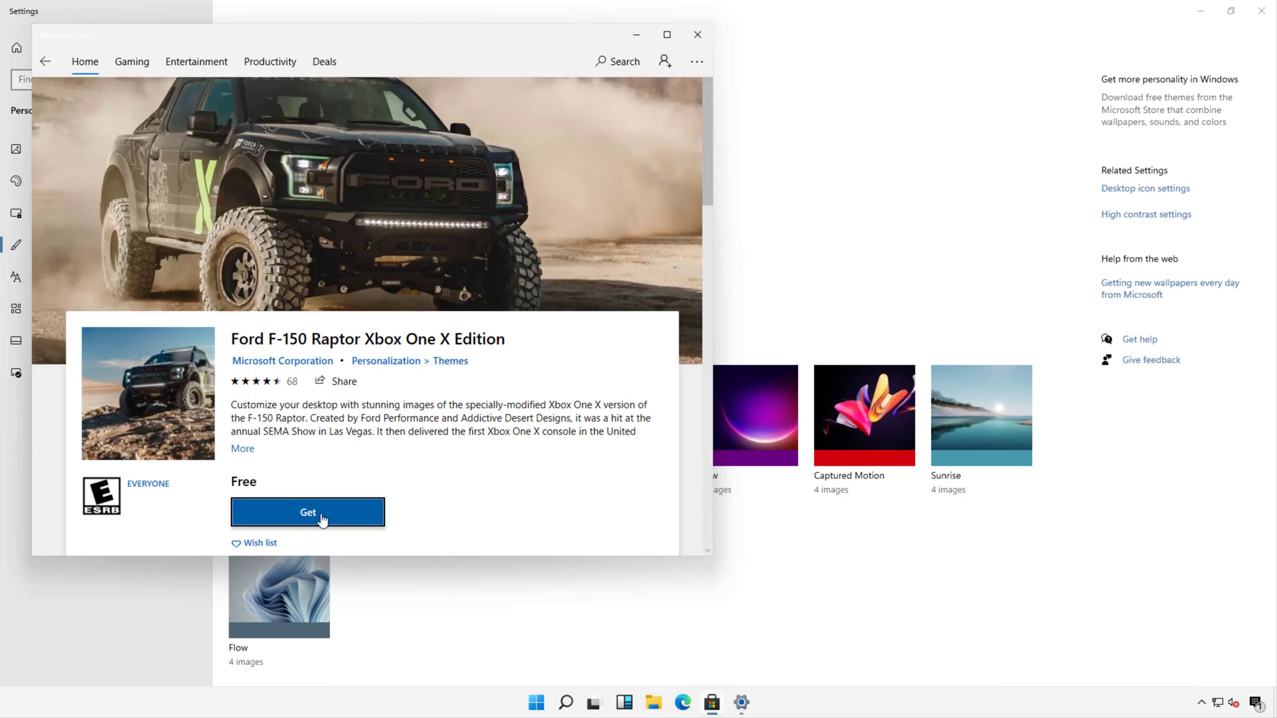
pyautogui.click(322, 518)
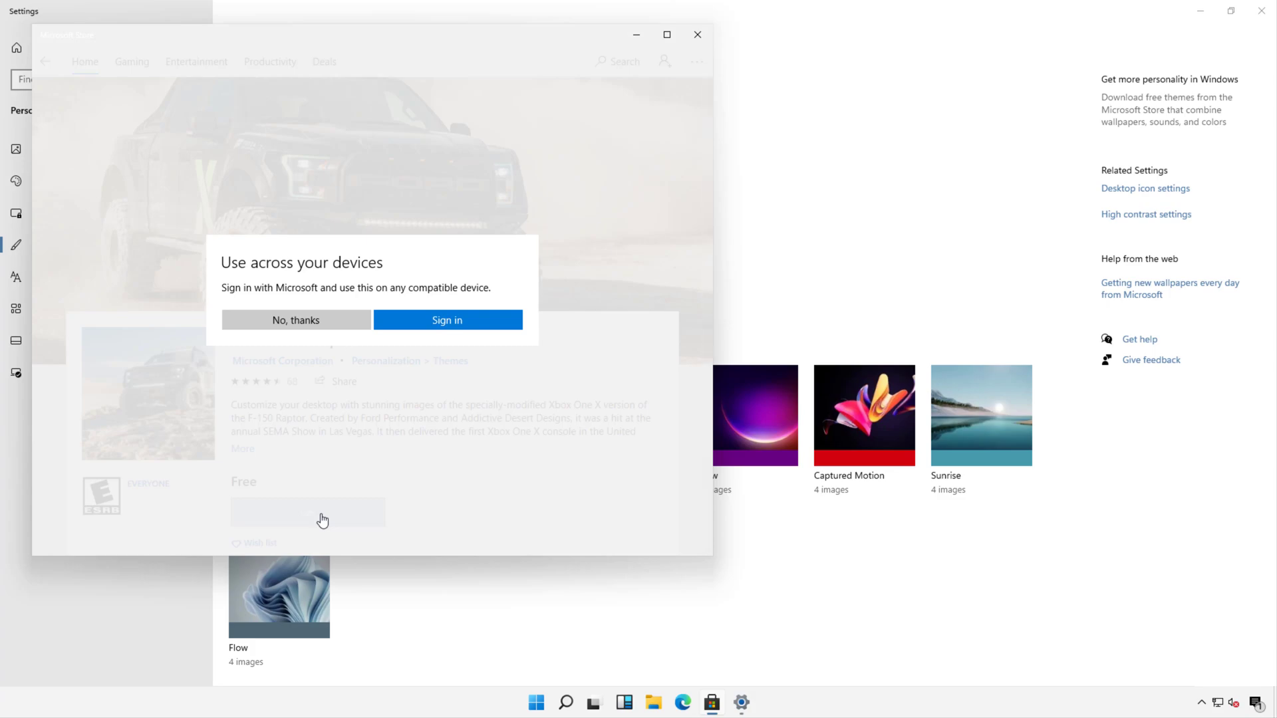
pyautogui.click(342, 323)
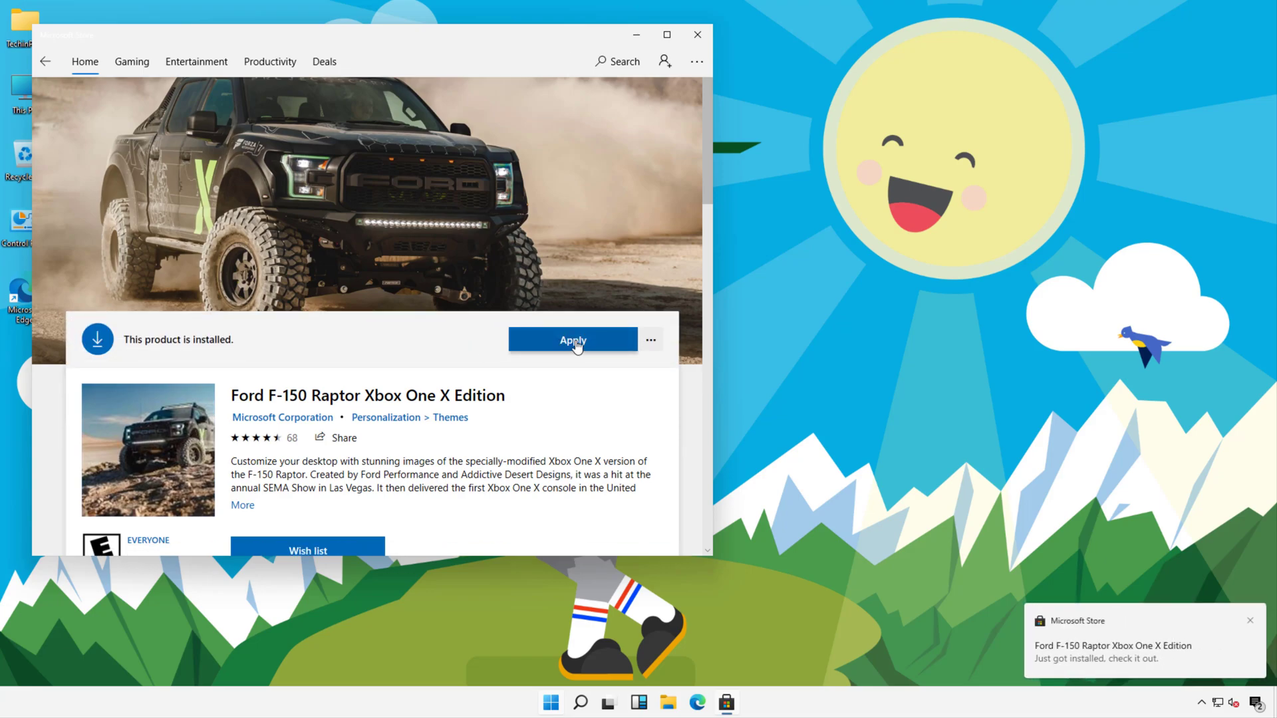
# Step: Try to apply the installed Ford F-150 Raptor theme from its store page, check the desktop, and close the Microsoft Store
pyautogui.click(575, 344)
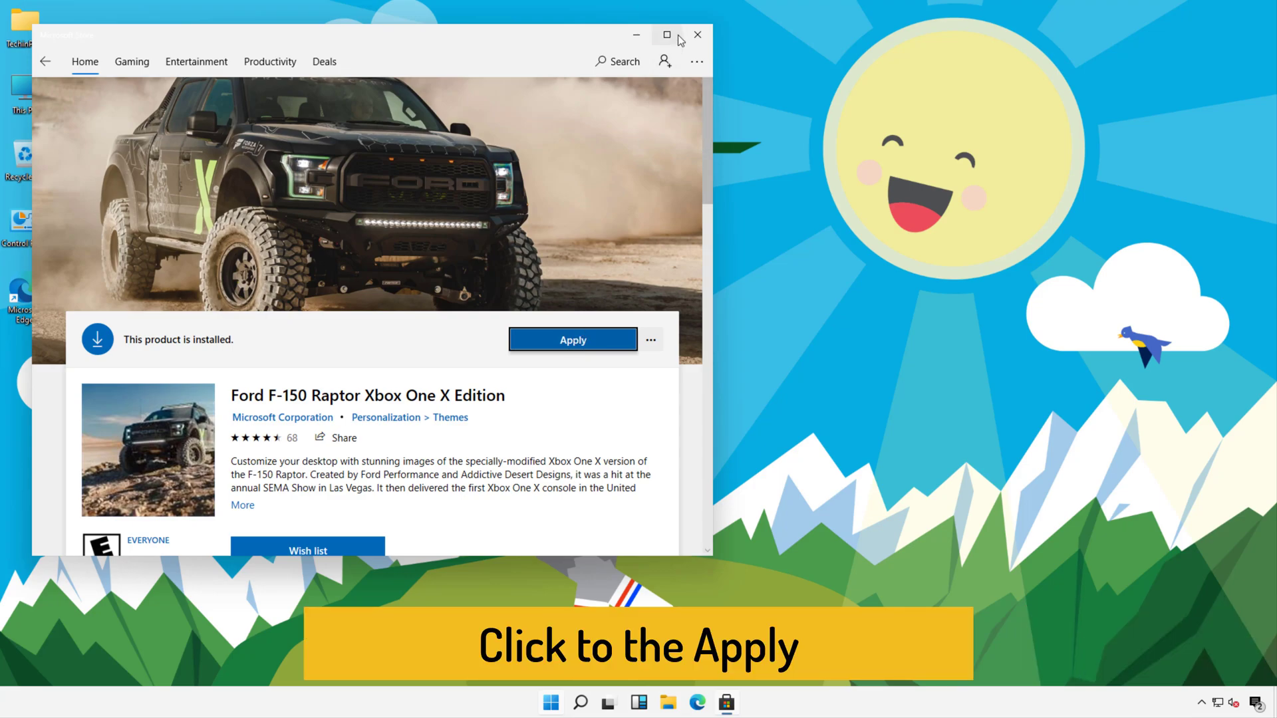
pyautogui.moveTo(681, 38)
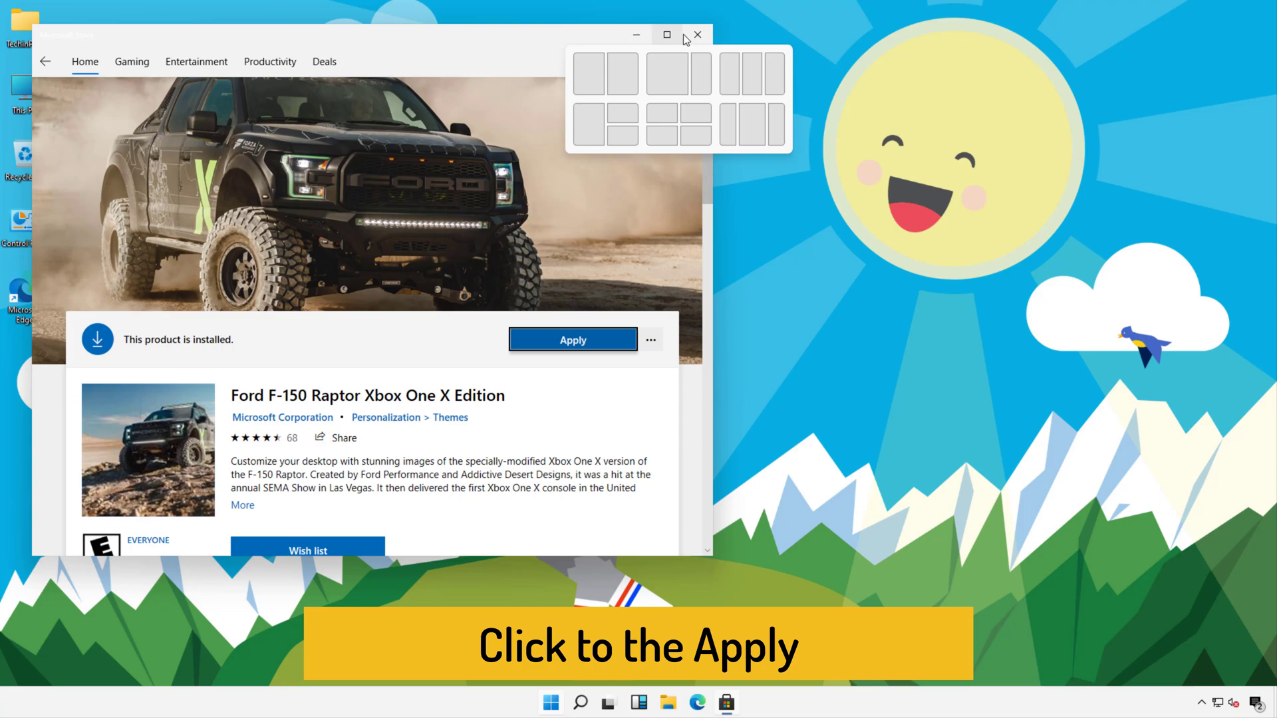
pyautogui.click(637, 33)
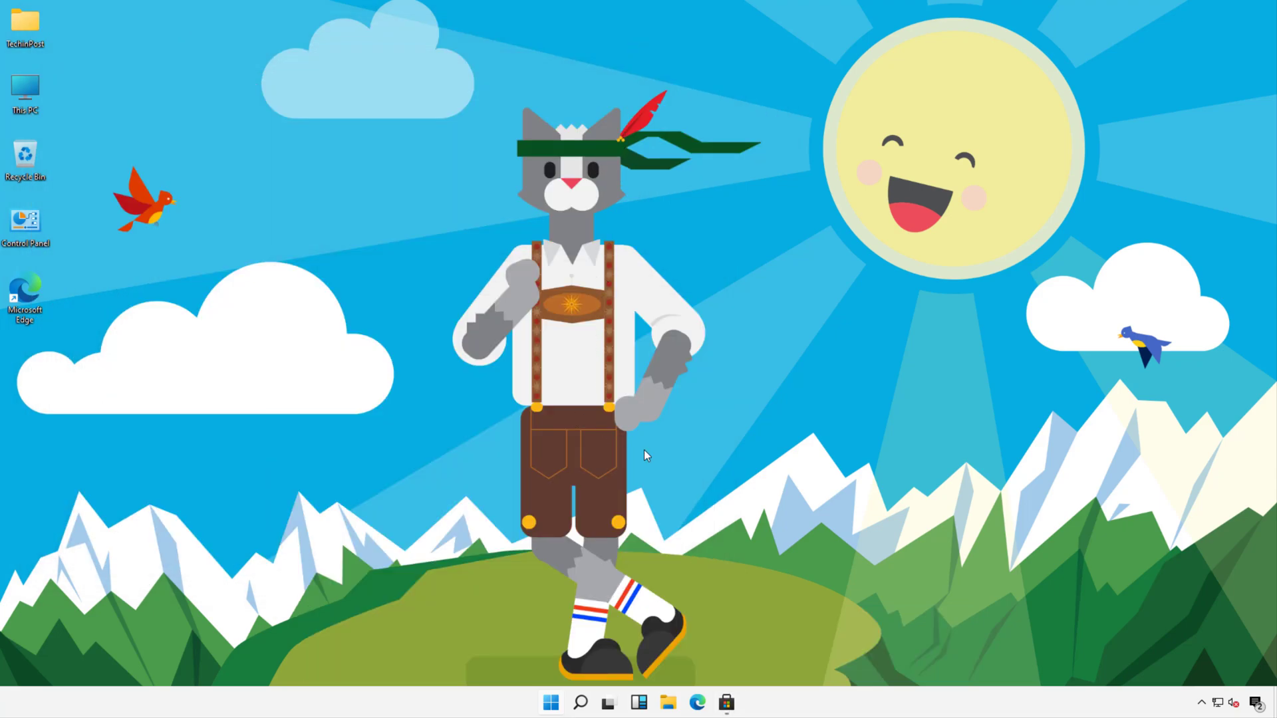
pyautogui.click(727, 702)
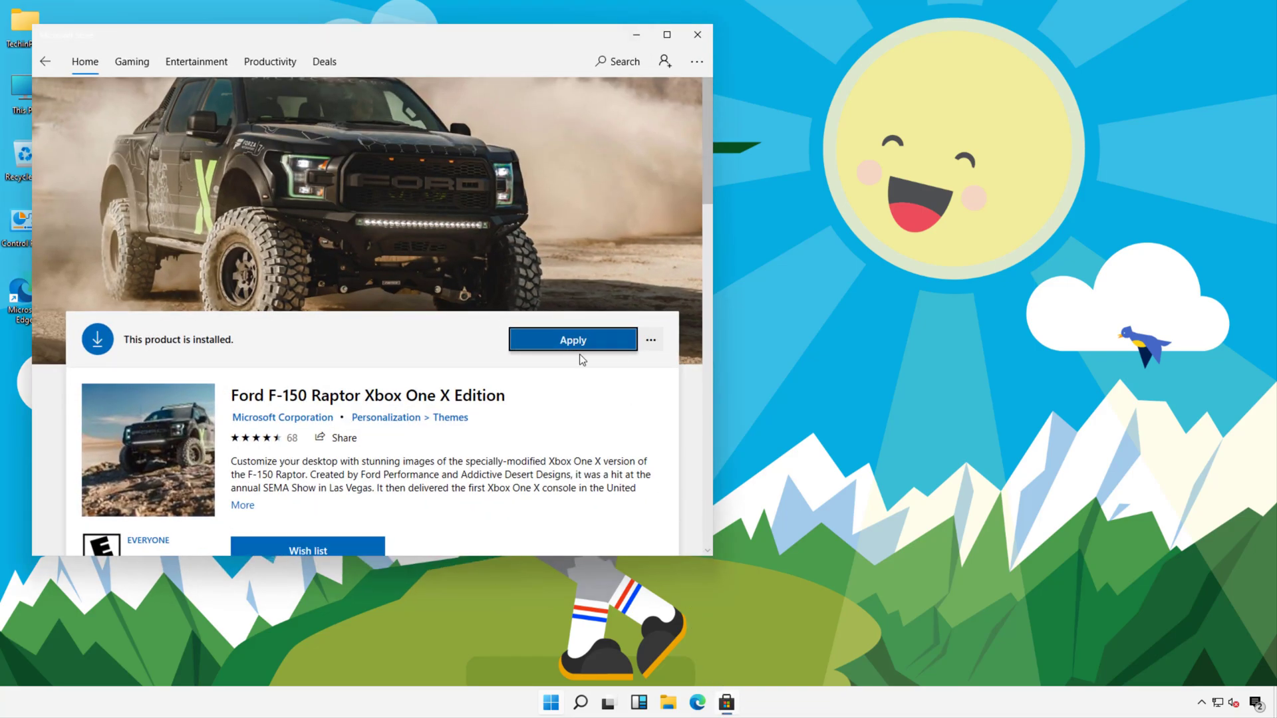
pyautogui.scroll(-3, 582, 356)
pyautogui.scroll(3, 576, 359)
pyautogui.click(42, 62)
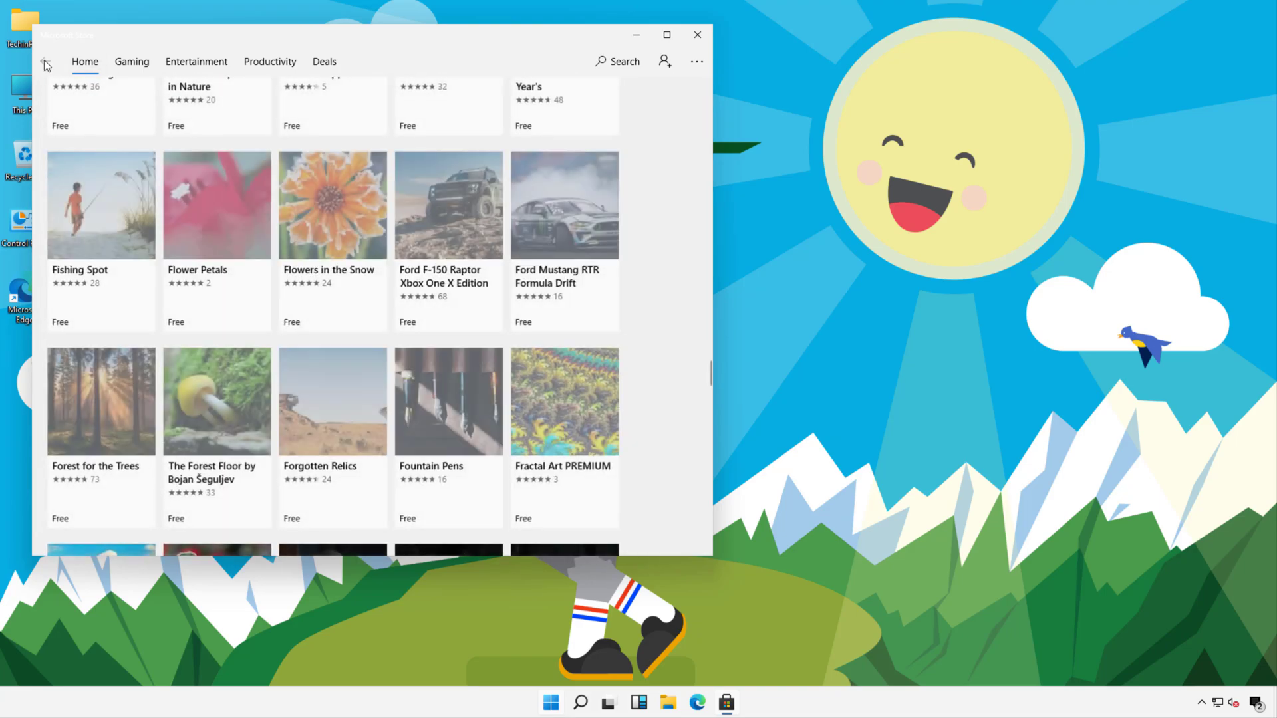
pyautogui.click(698, 34)
# Step: Apply the Ford F-150 Raptor Xbox One X Edition theme in the personalization settings and reveal the desktop
pyautogui.rightClick(683, 439)
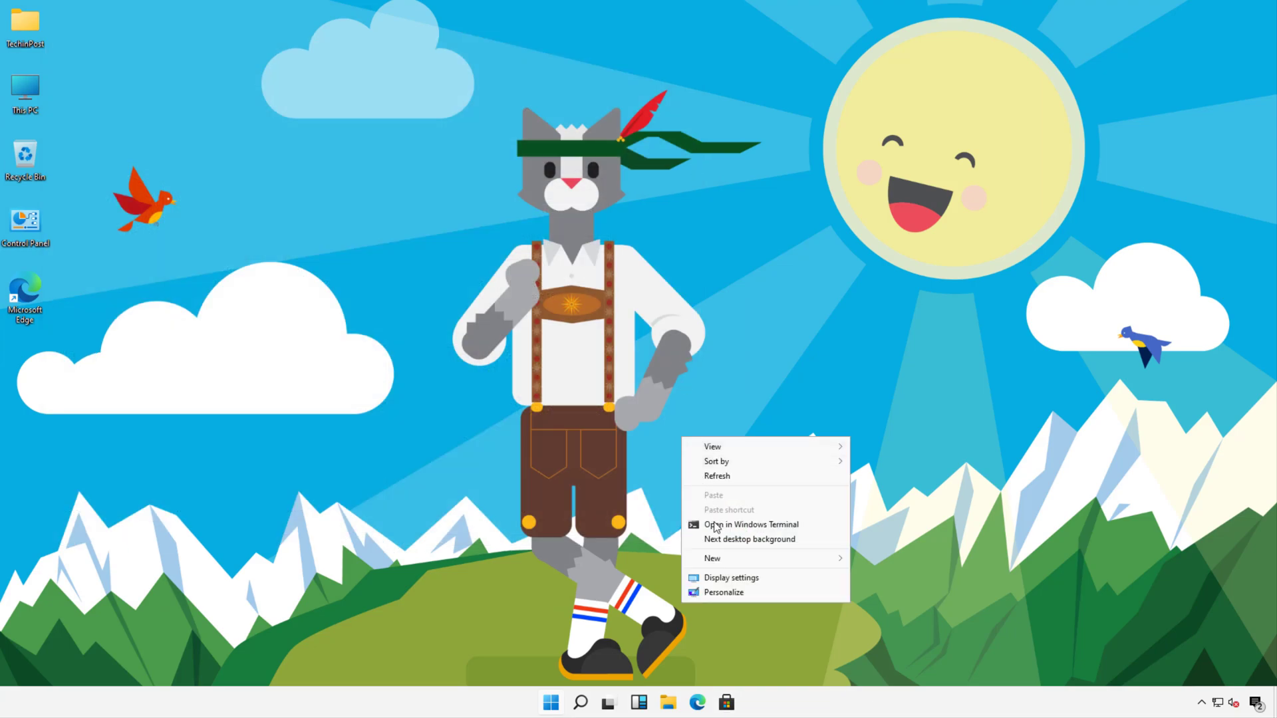
pyautogui.click(717, 591)
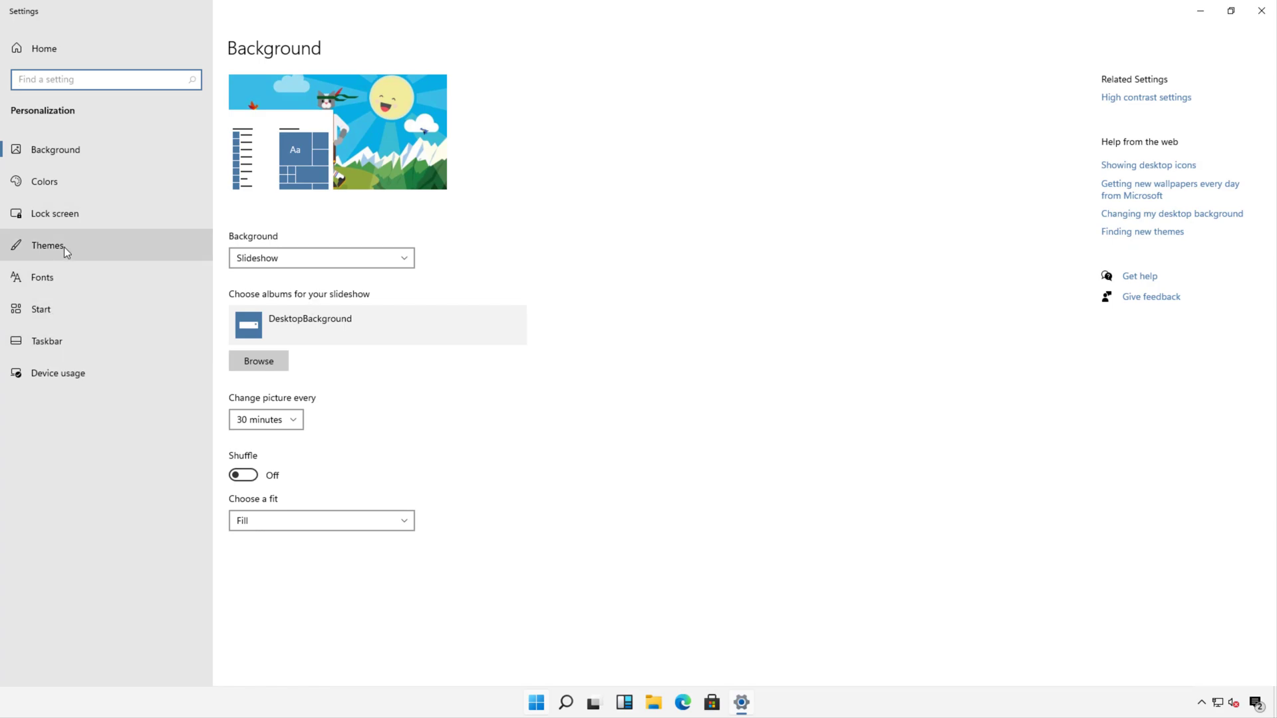
pyautogui.click(121, 250)
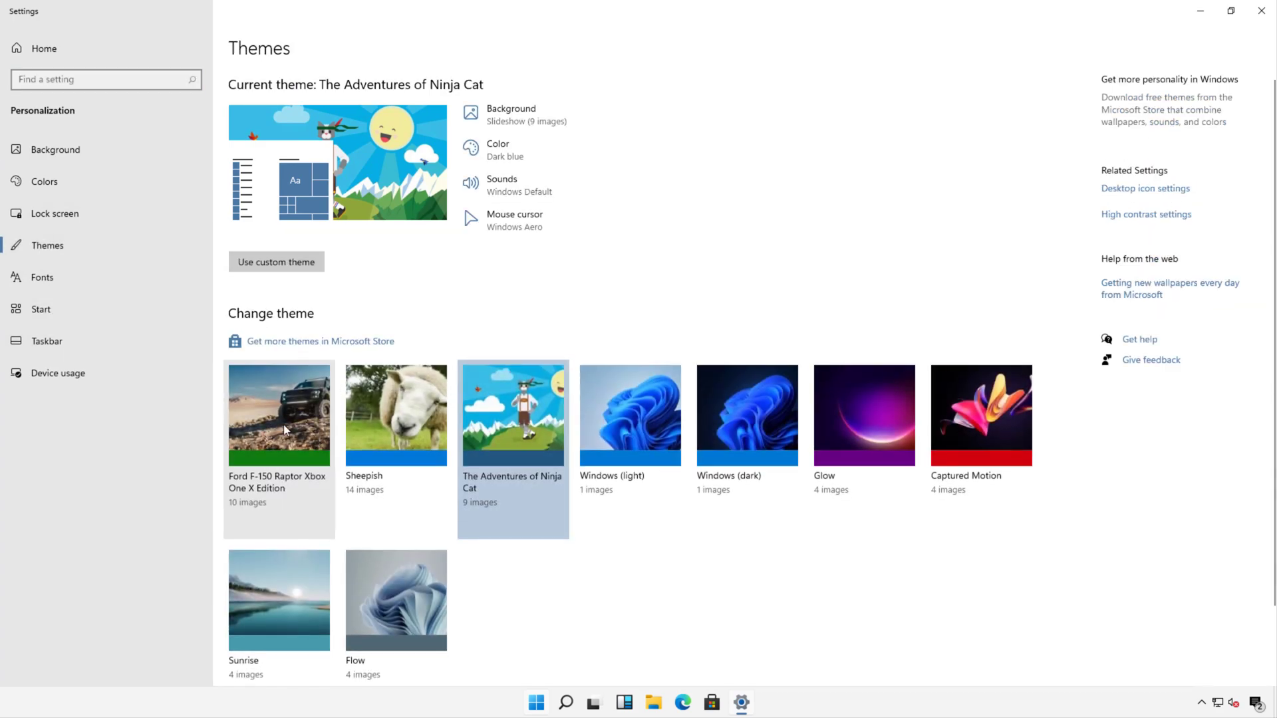
pyautogui.click(288, 424)
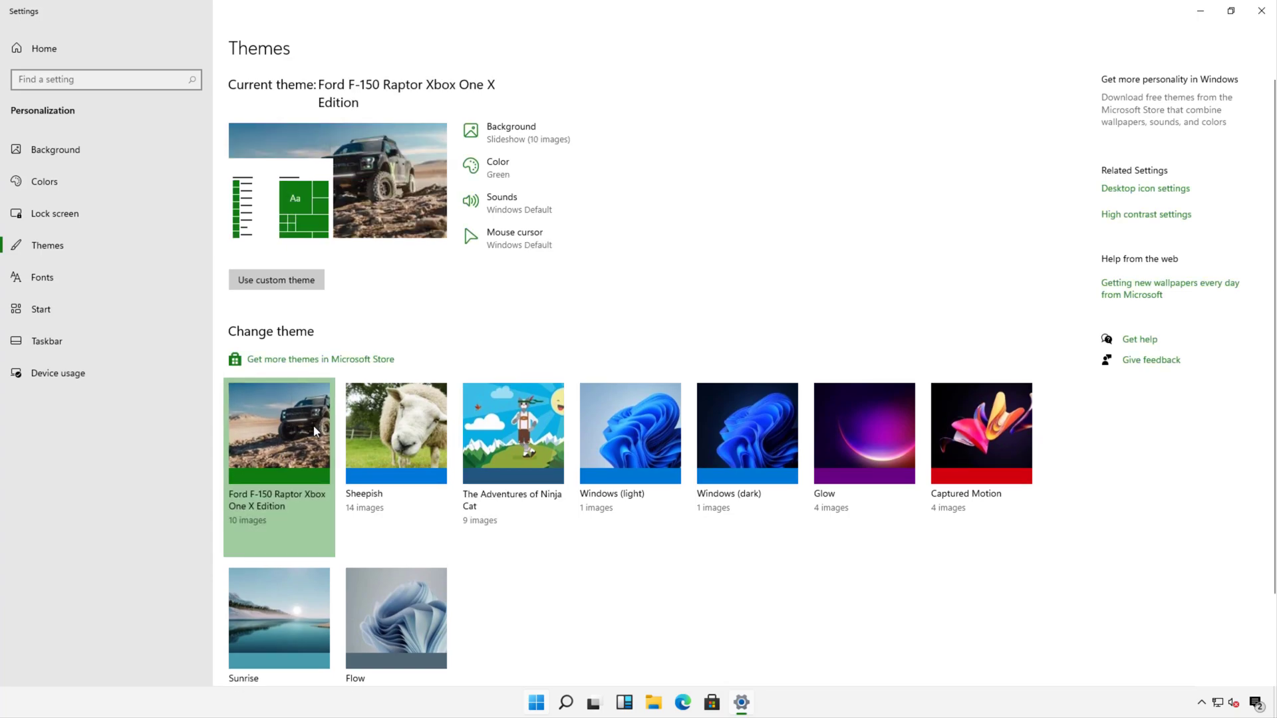
pyautogui.click(1200, 11)
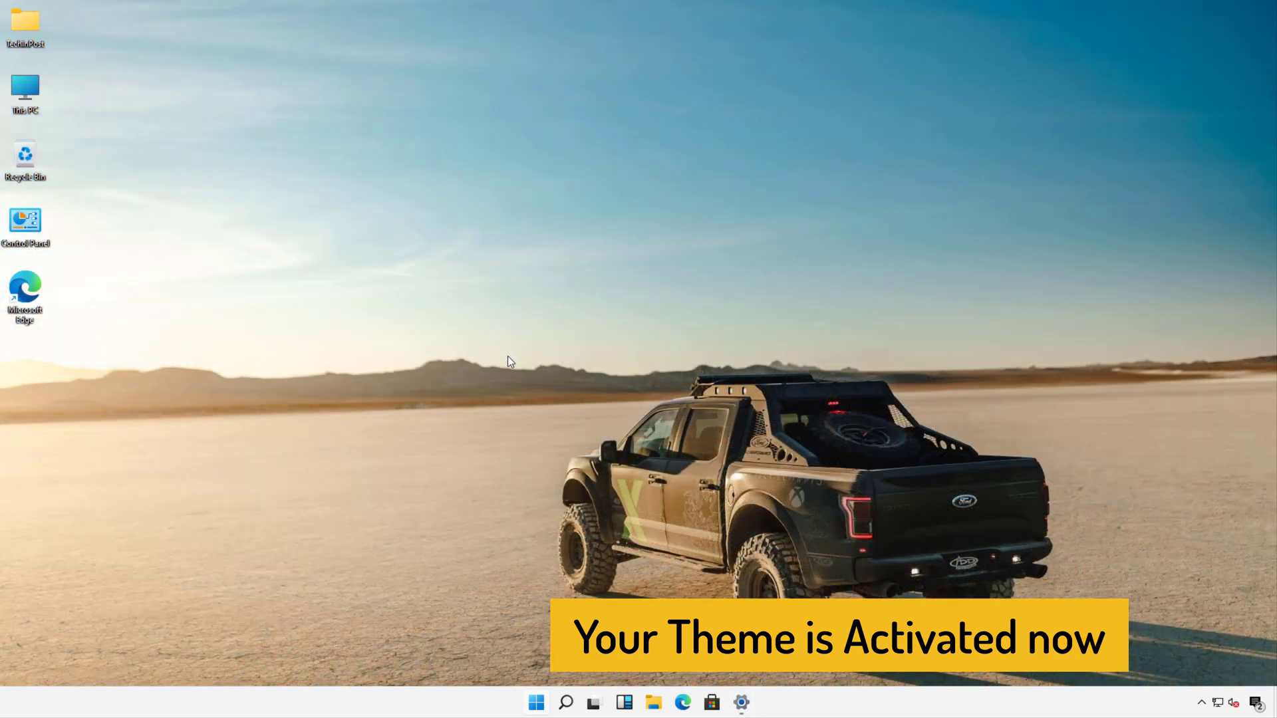
# Step: Change the Windows color mode to Dark in the theme's color settings and reveal the desktop
pyautogui.click(742, 703)
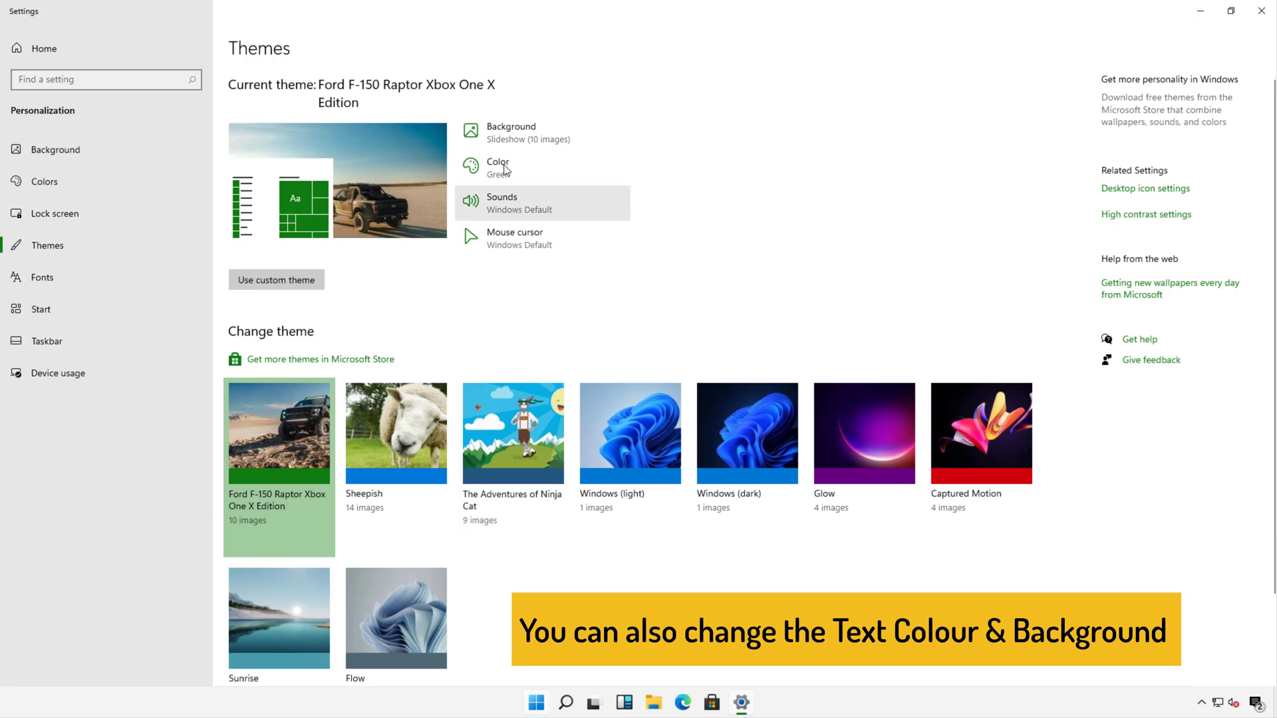
pyautogui.click(532, 169)
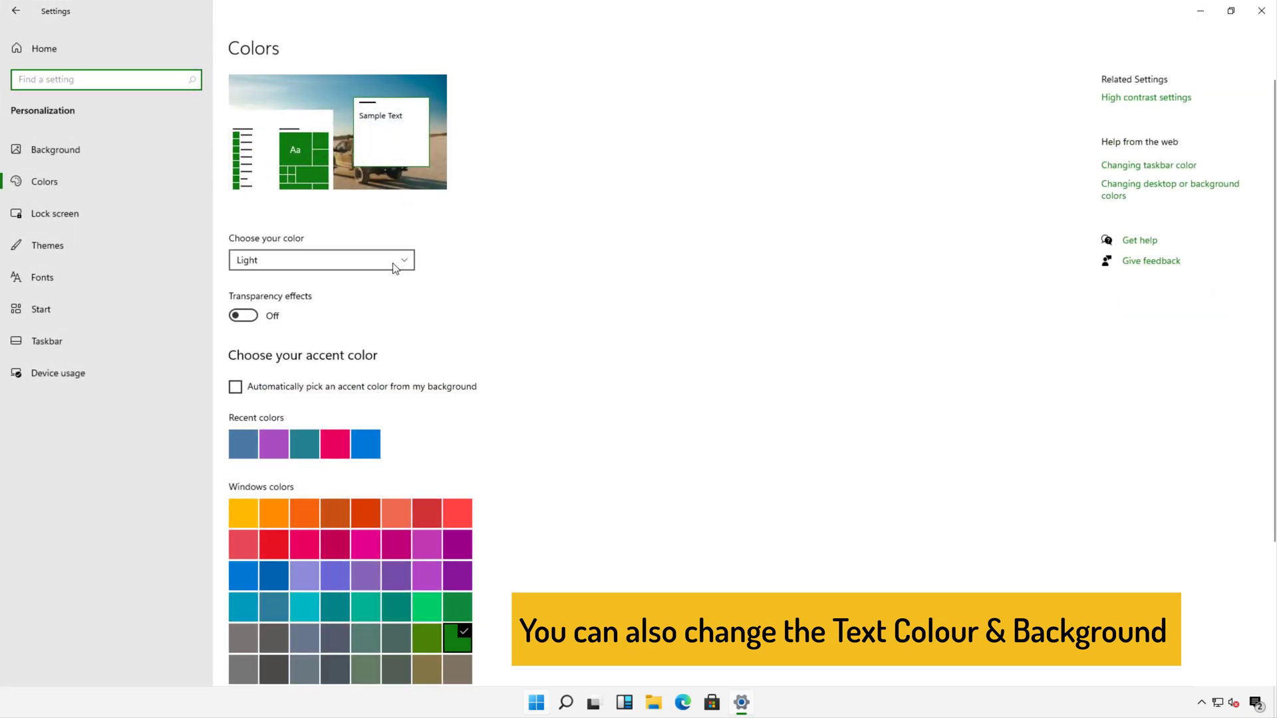
pyautogui.click(390, 263)
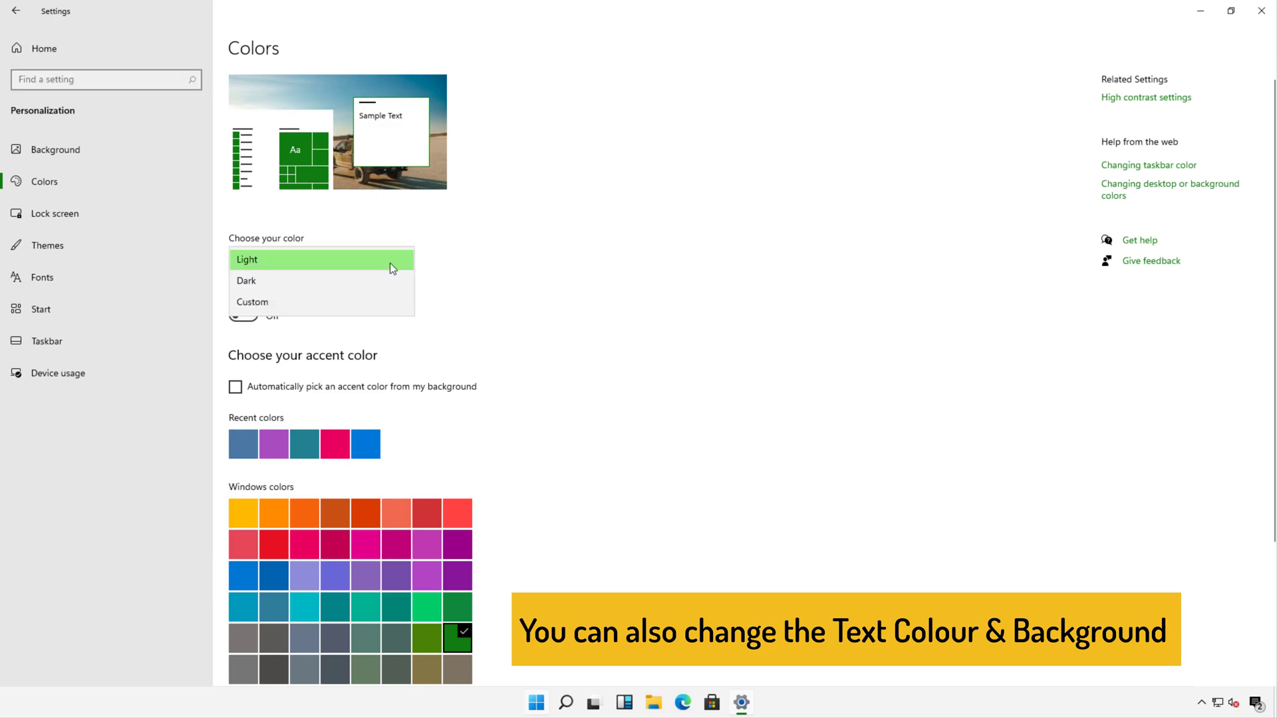
pyautogui.click(360, 287)
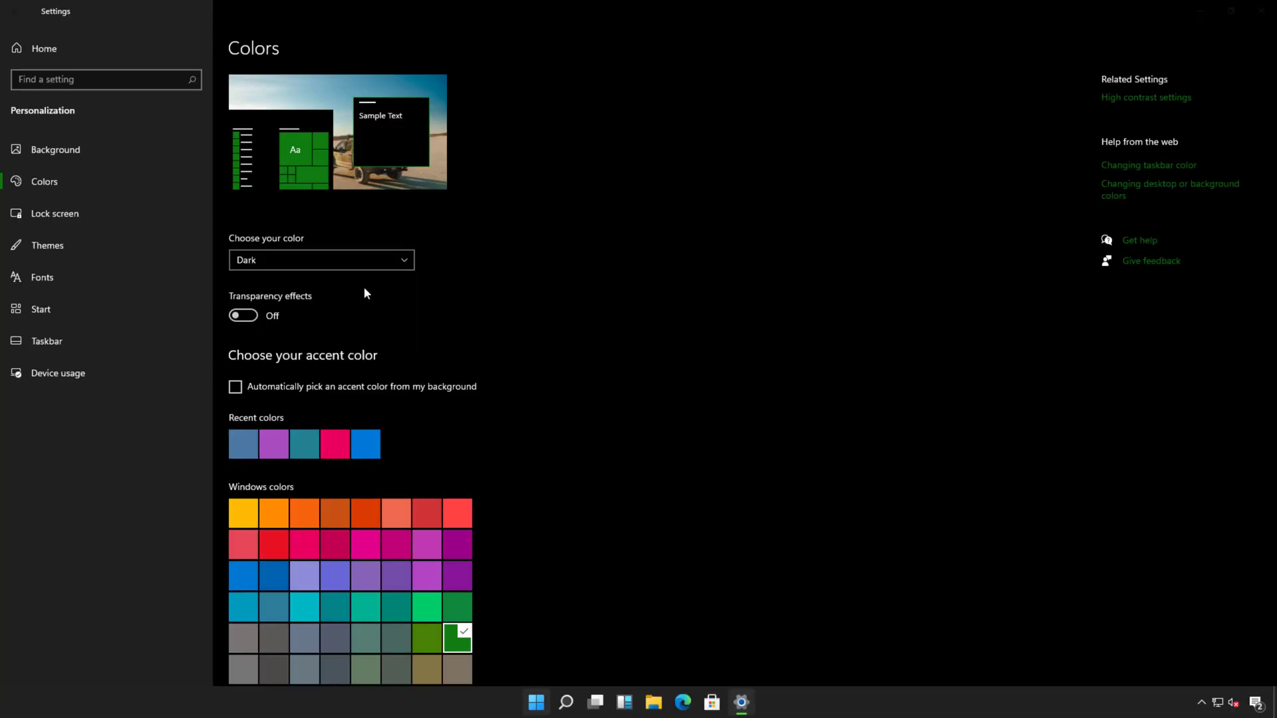
pyautogui.click(1200, 11)
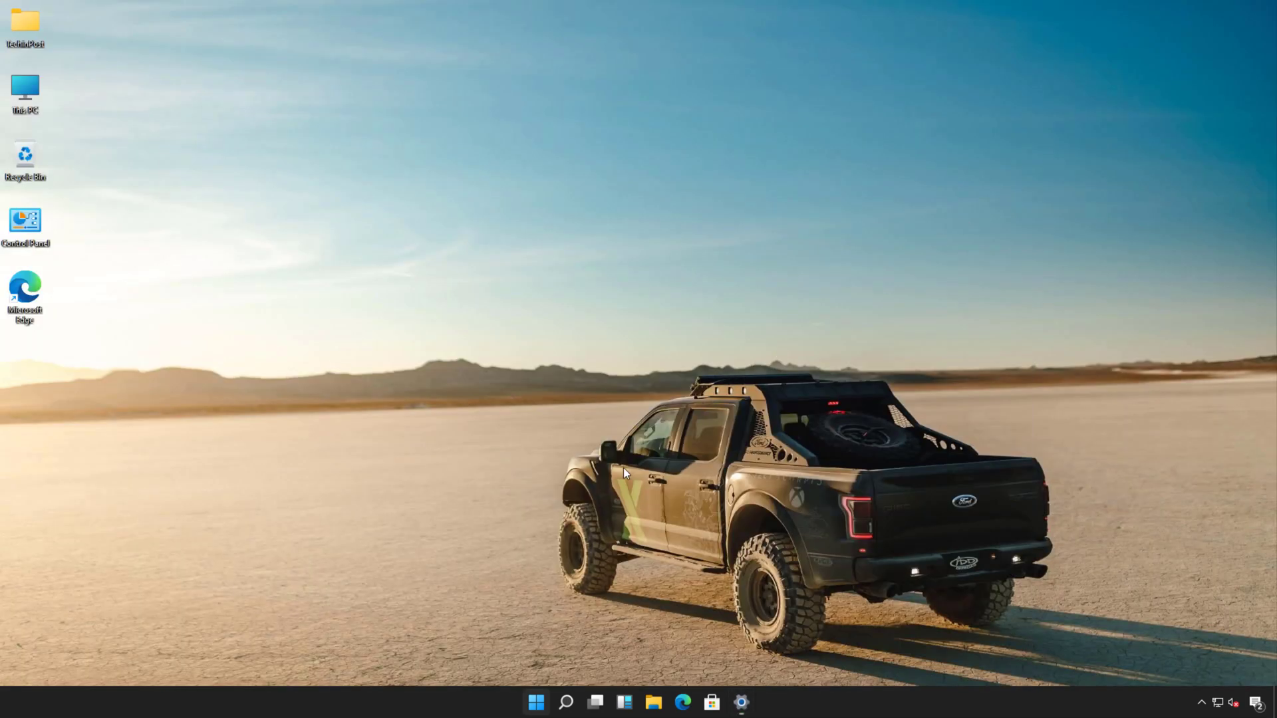
# Step: Advance the desktop slideshow to the next background three times
pyautogui.rightClick(534, 271)
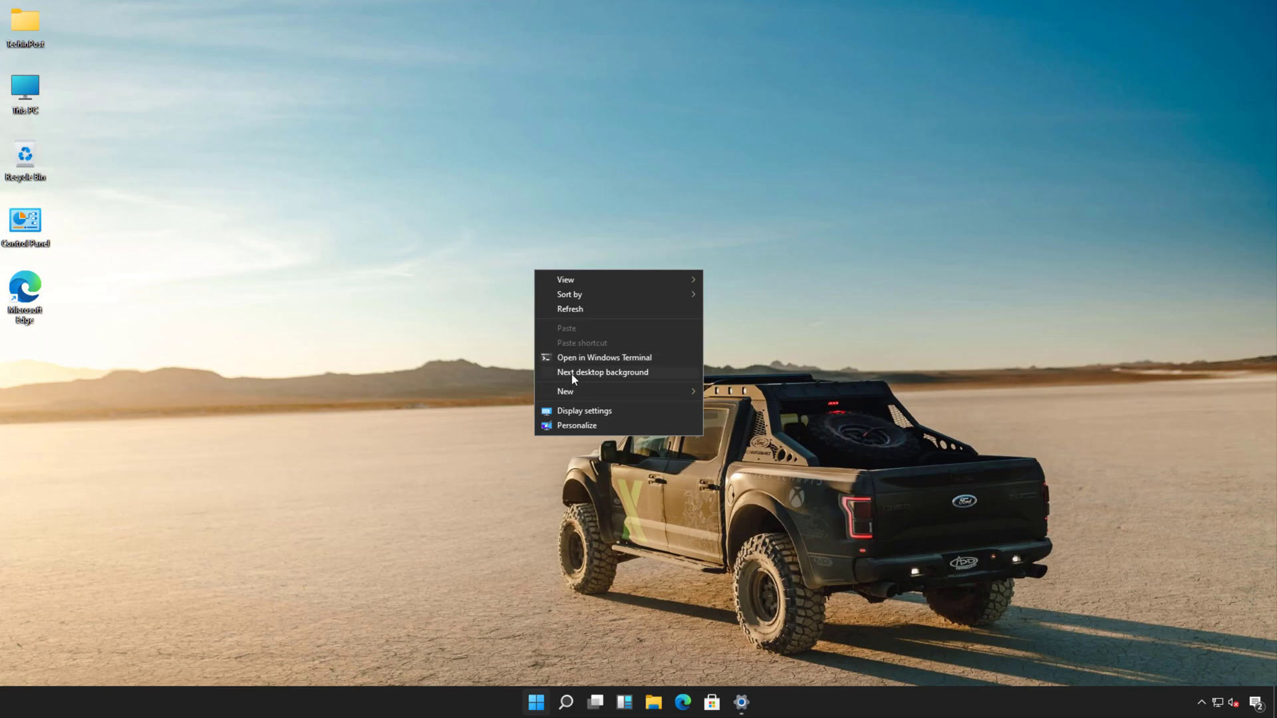
pyautogui.click(572, 373)
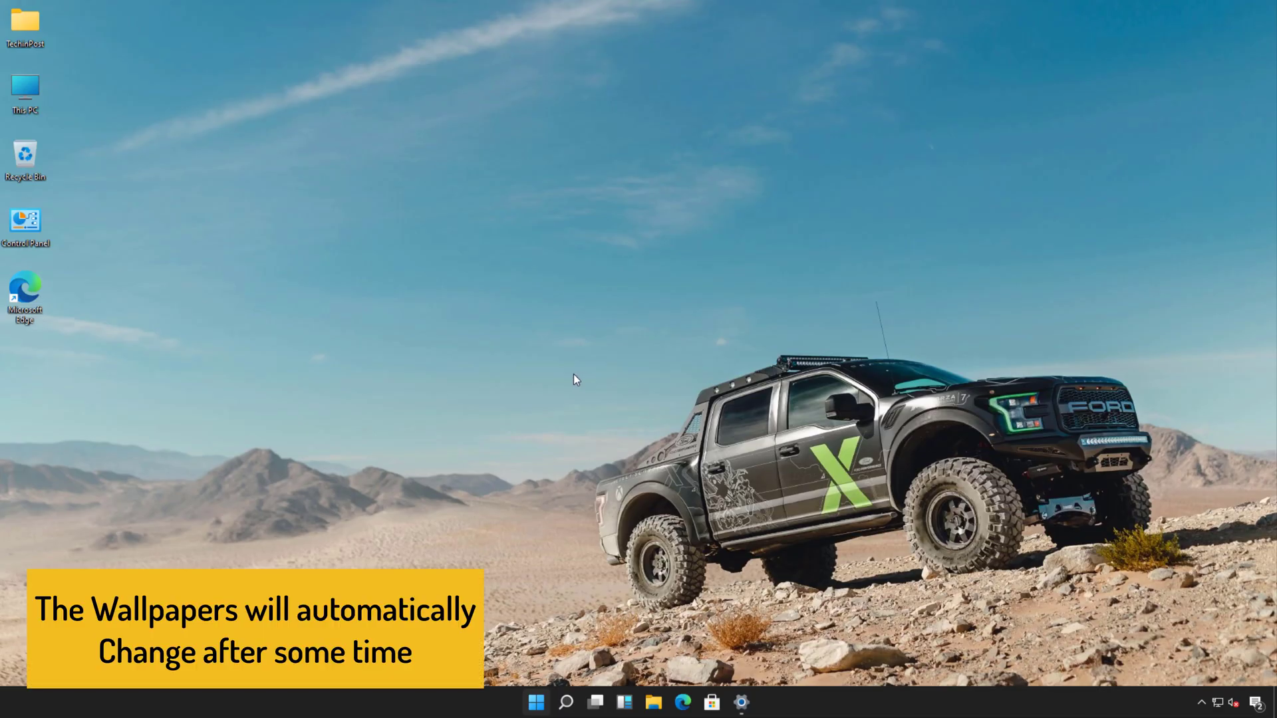
pyautogui.rightClick(572, 375)
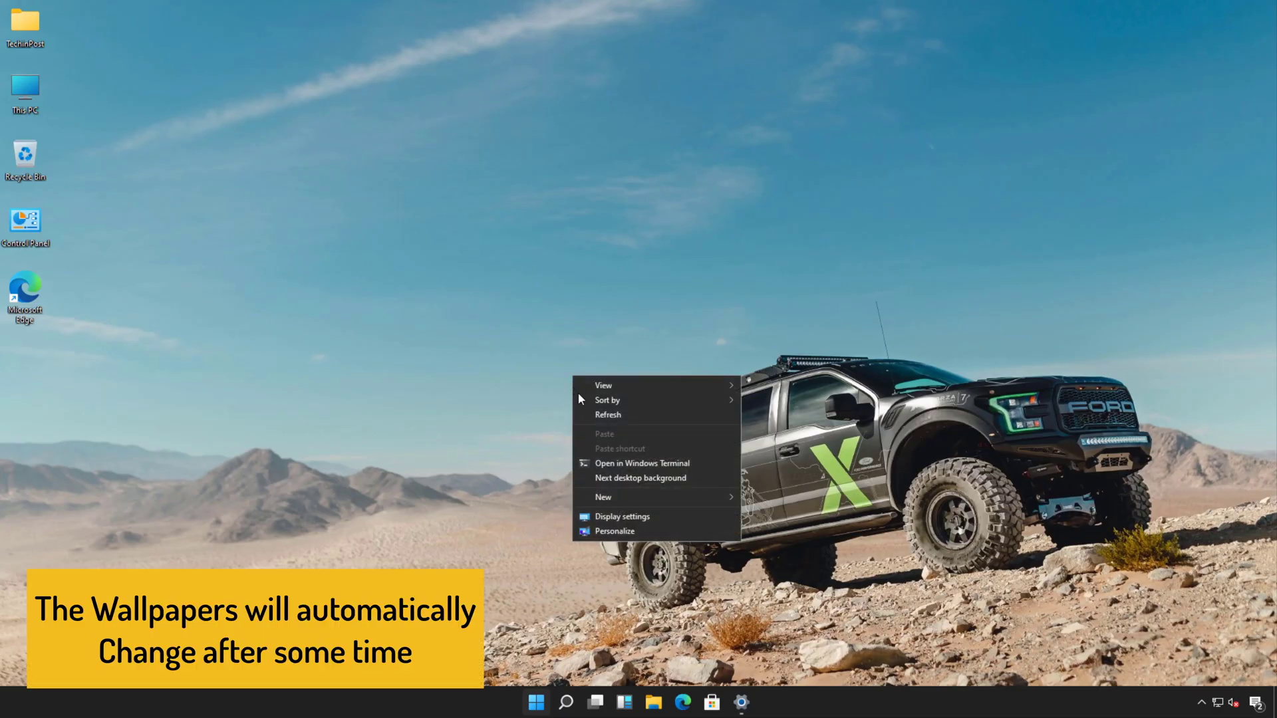
pyautogui.click(608, 477)
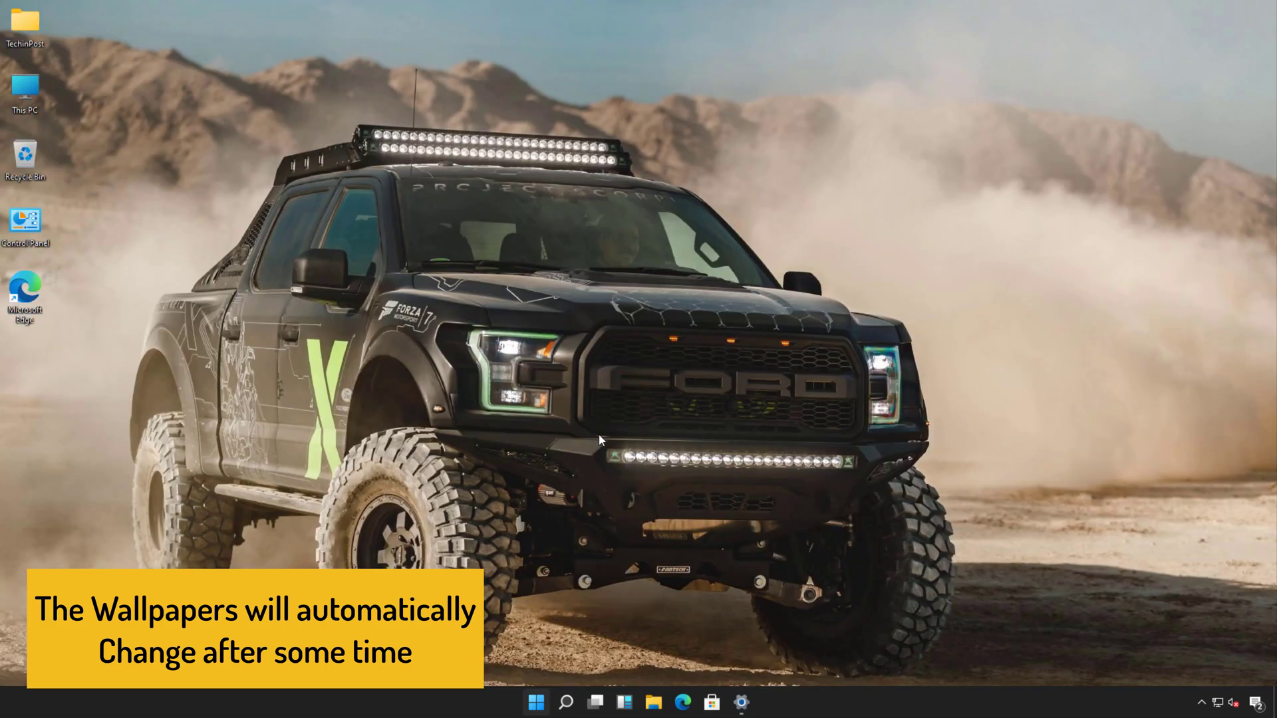
pyautogui.rightClick(597, 413)
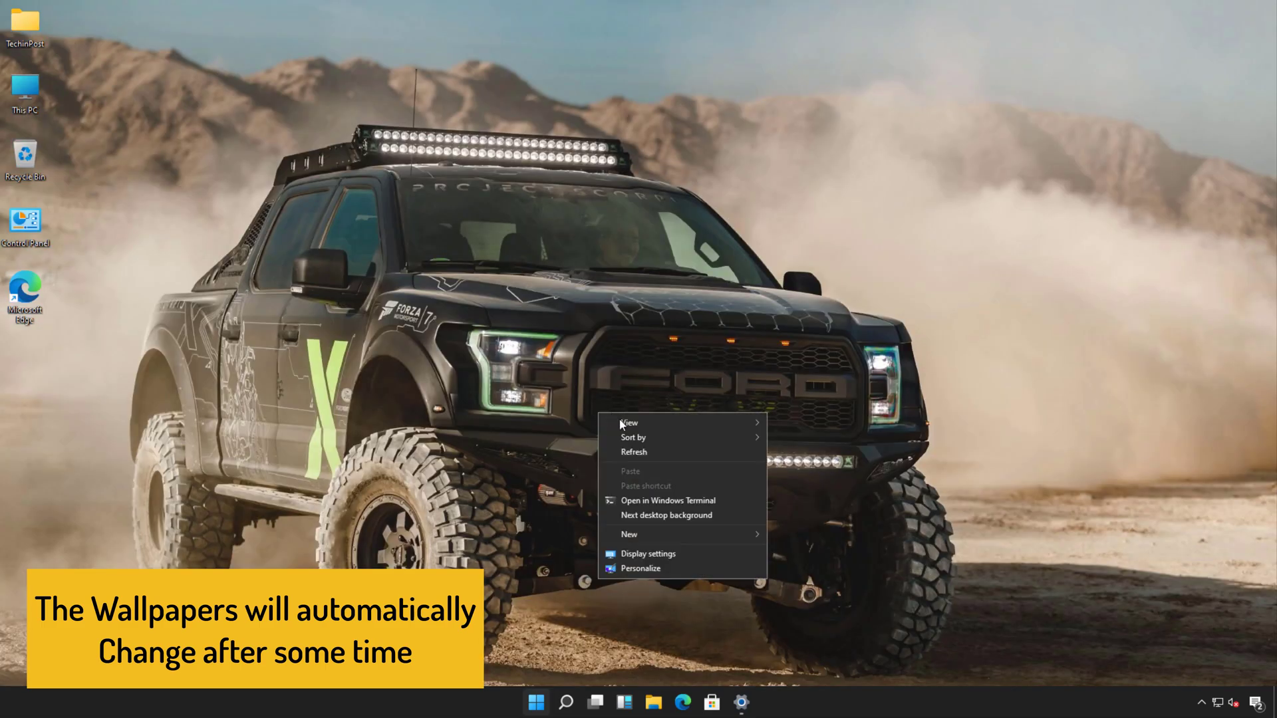
pyautogui.click(631, 513)
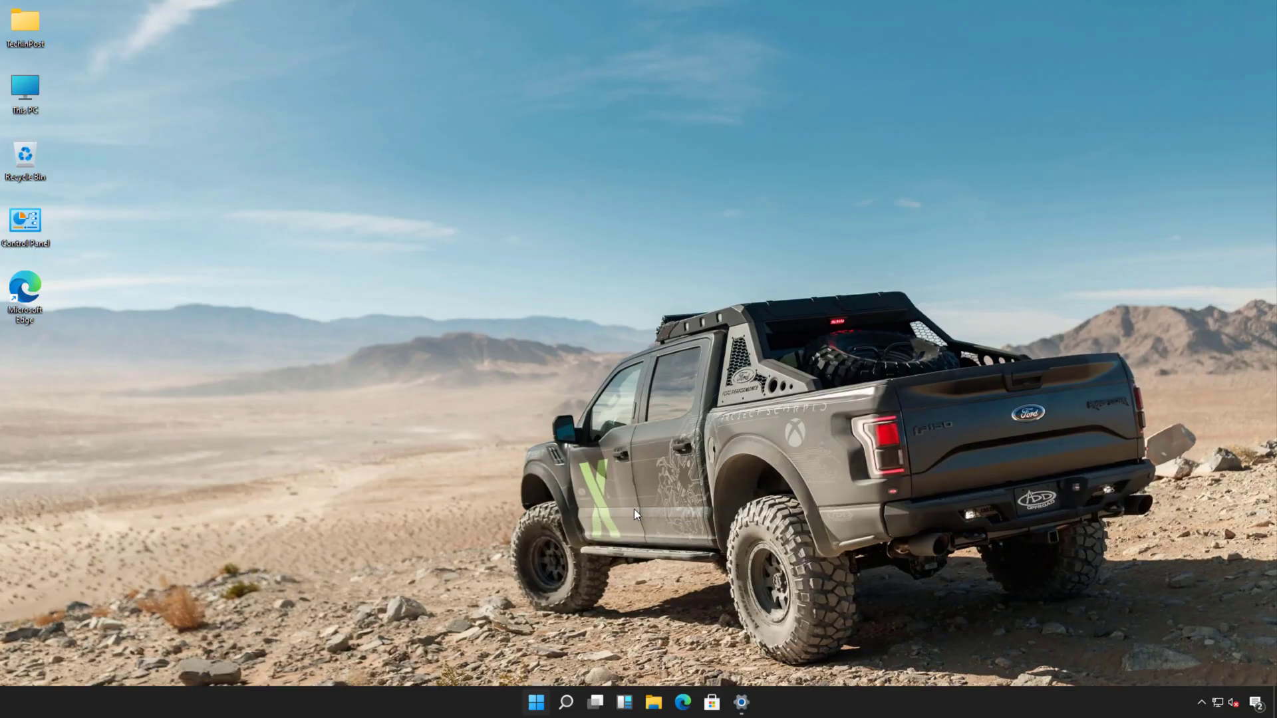
# Step: Try Rust, orange and olive-brown accent colors, settle on Plum light, and reveal the desktop
pyautogui.click(741, 702)
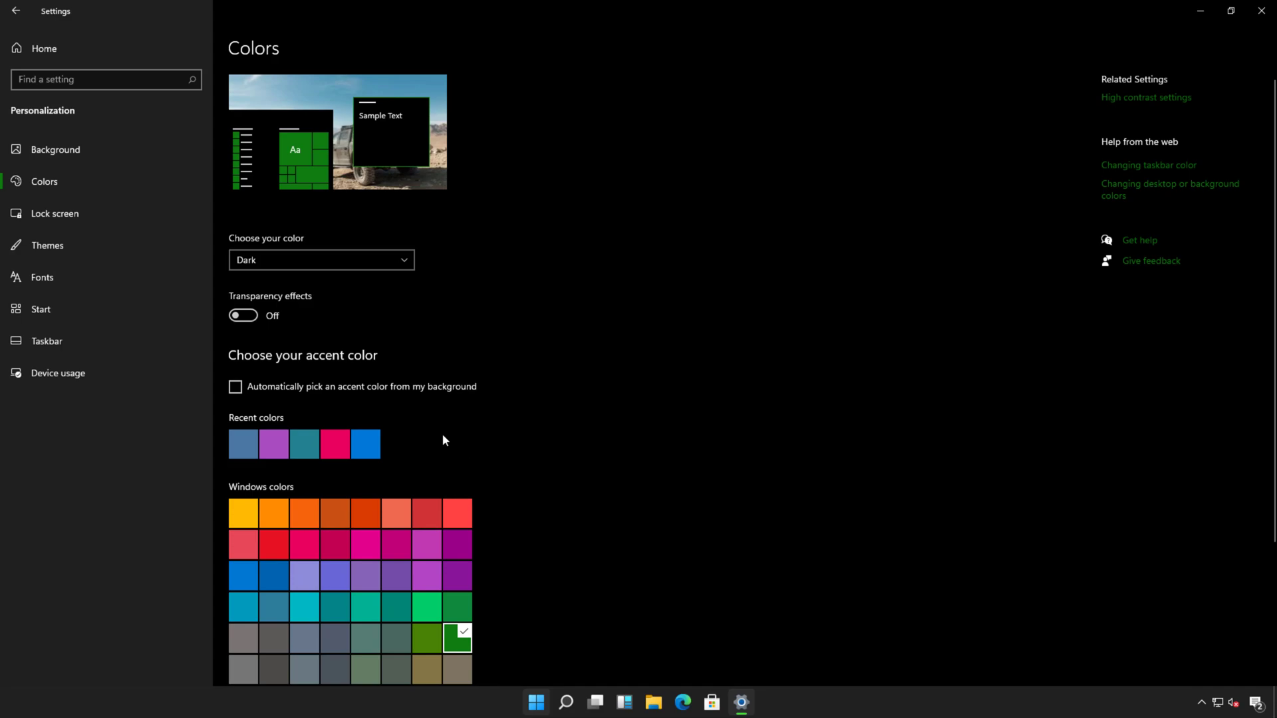
pyautogui.click(364, 521)
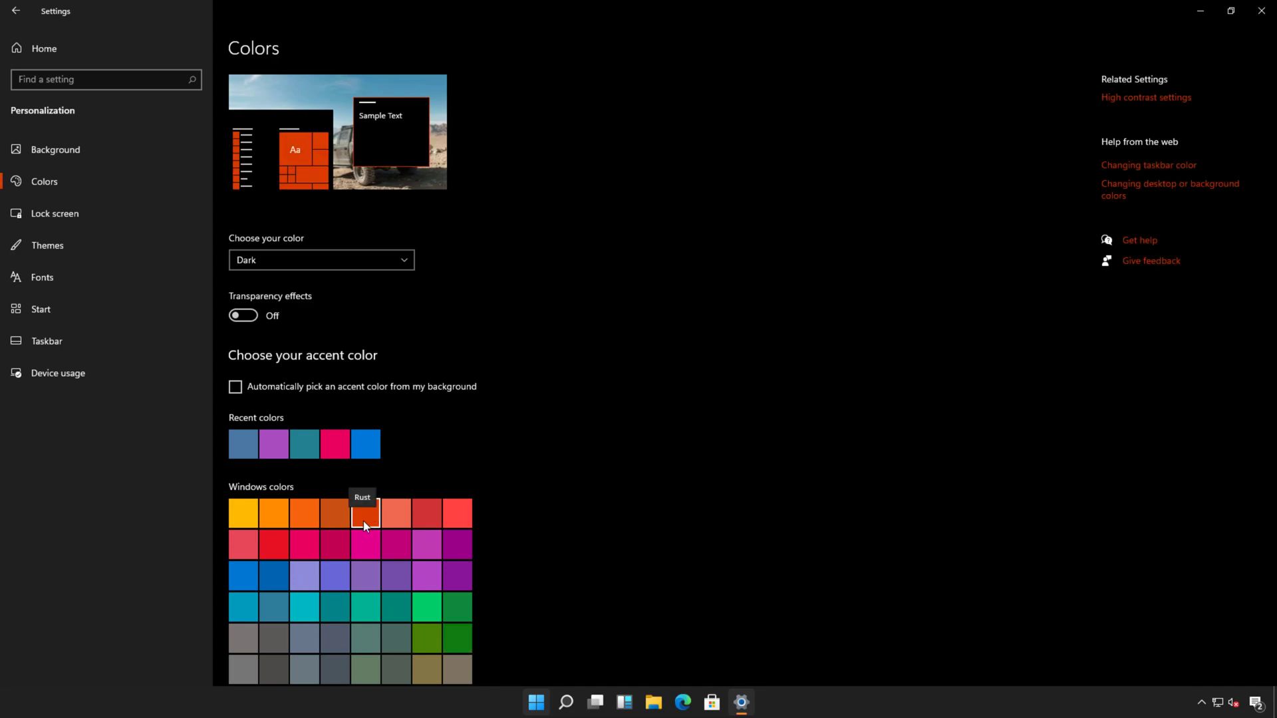
pyautogui.click(269, 516)
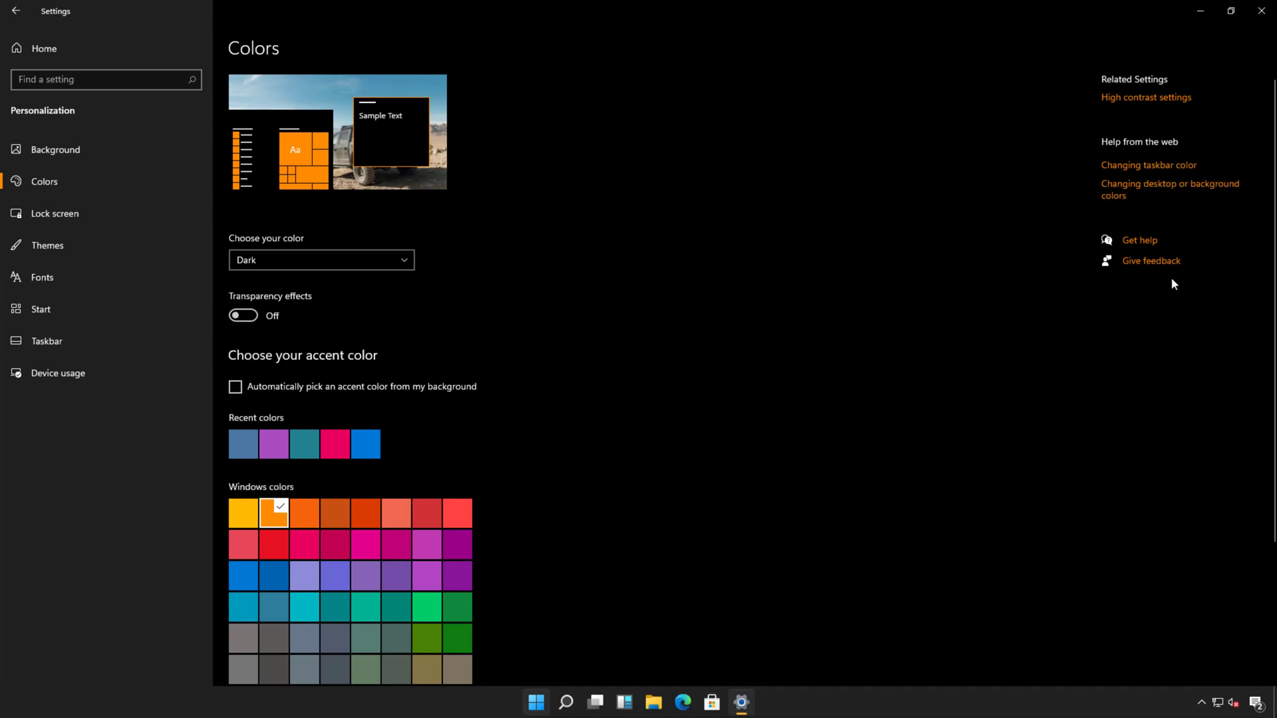
pyautogui.click(420, 665)
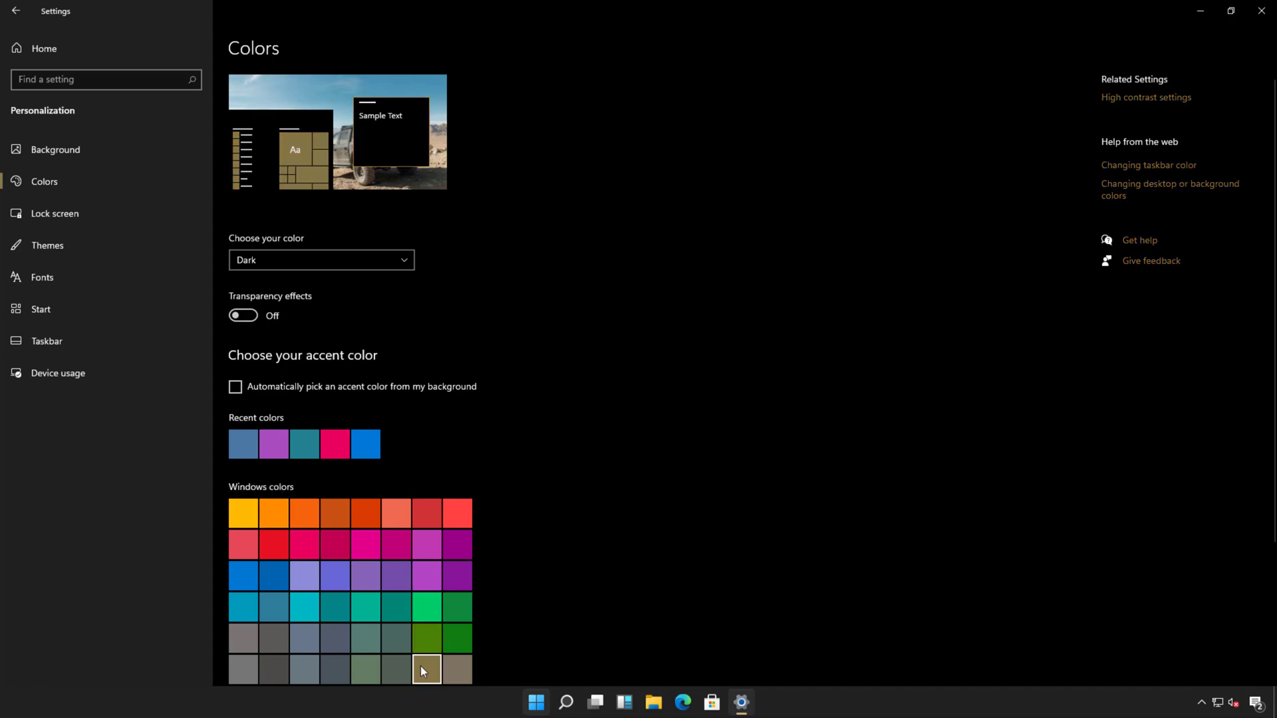
pyautogui.click(366, 546)
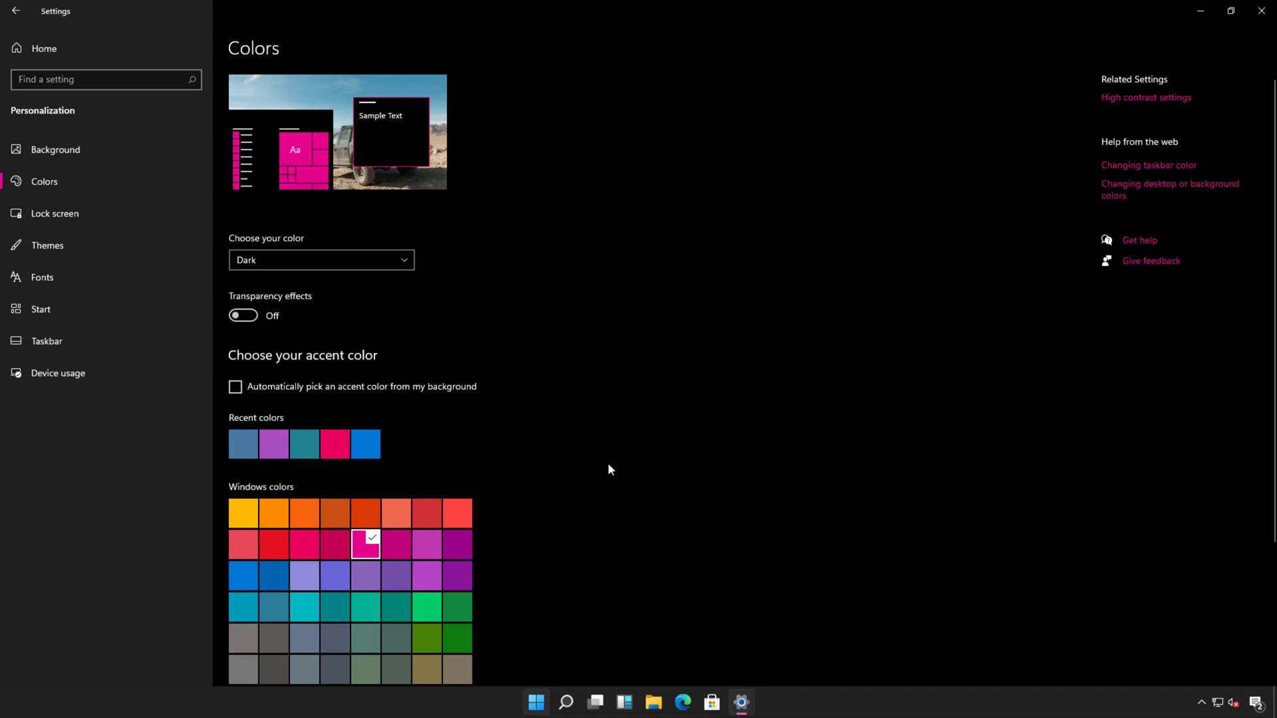
pyautogui.click(741, 701)
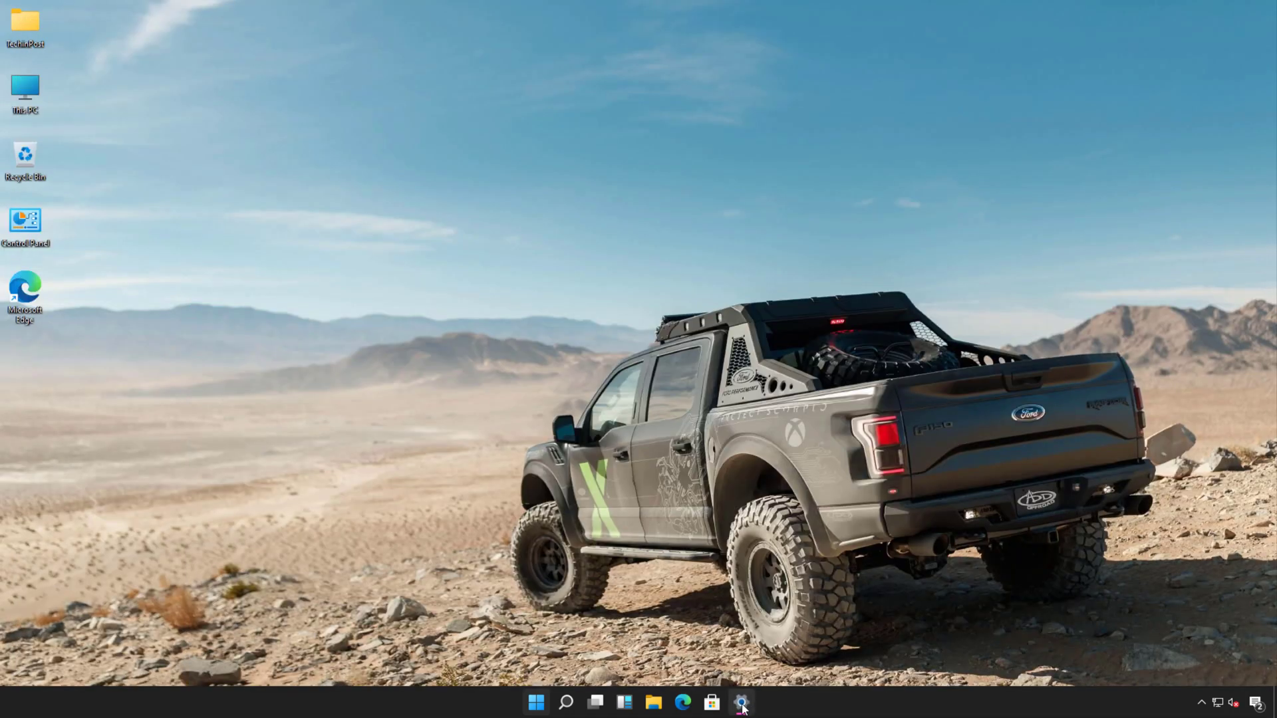
# Step: Review the background type choices and the slideshow's picture change intervals in the desktop background settings, keeping the current selections
pyautogui.rightClick(385, 351)
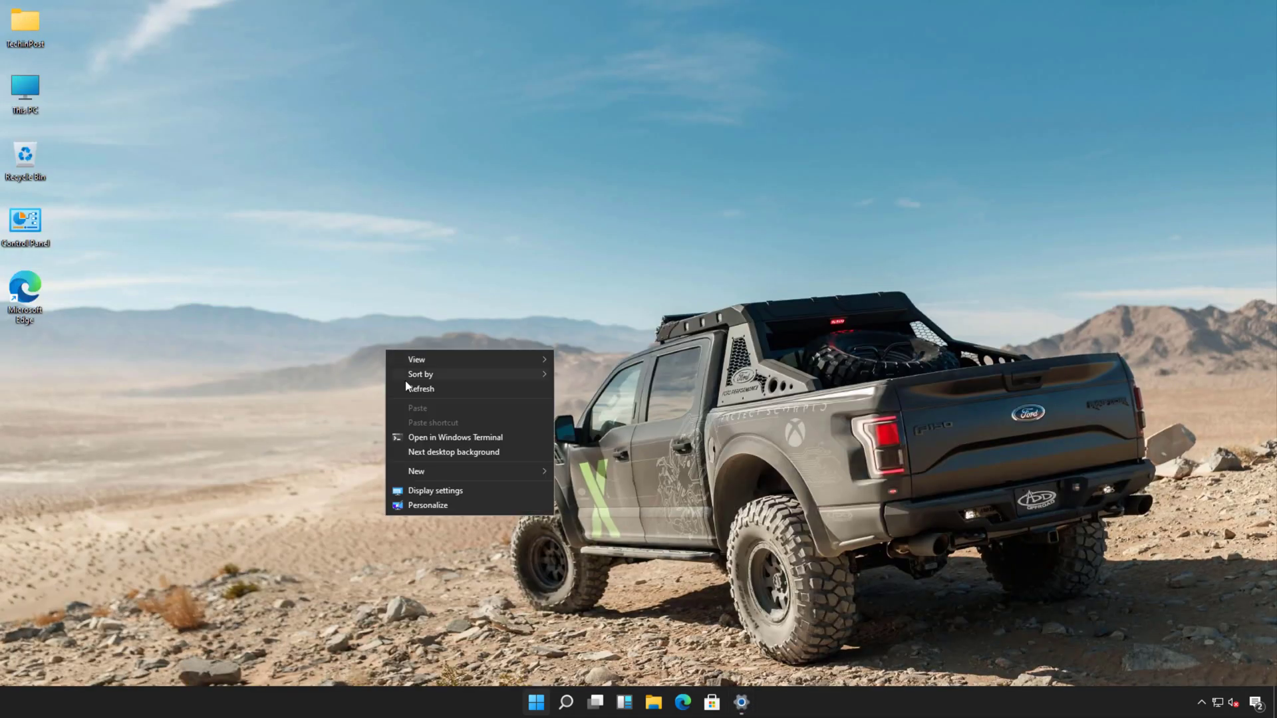
pyautogui.click(427, 505)
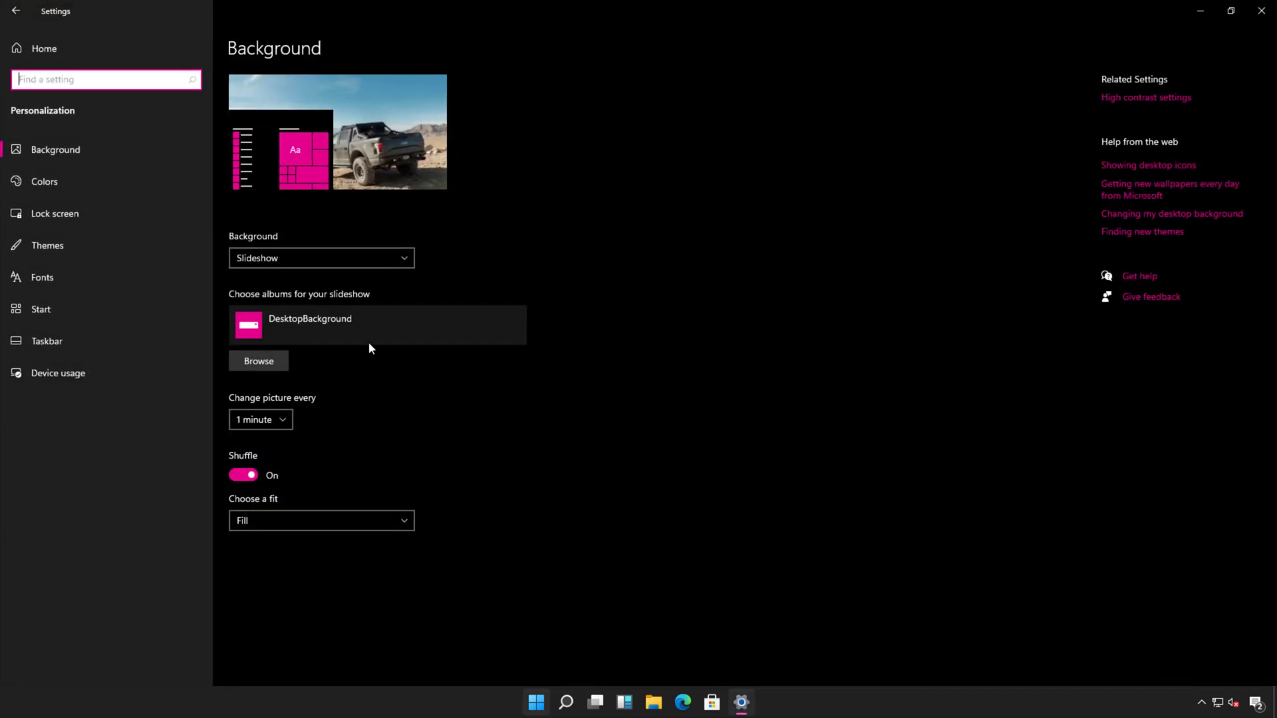
pyautogui.click(312, 262)
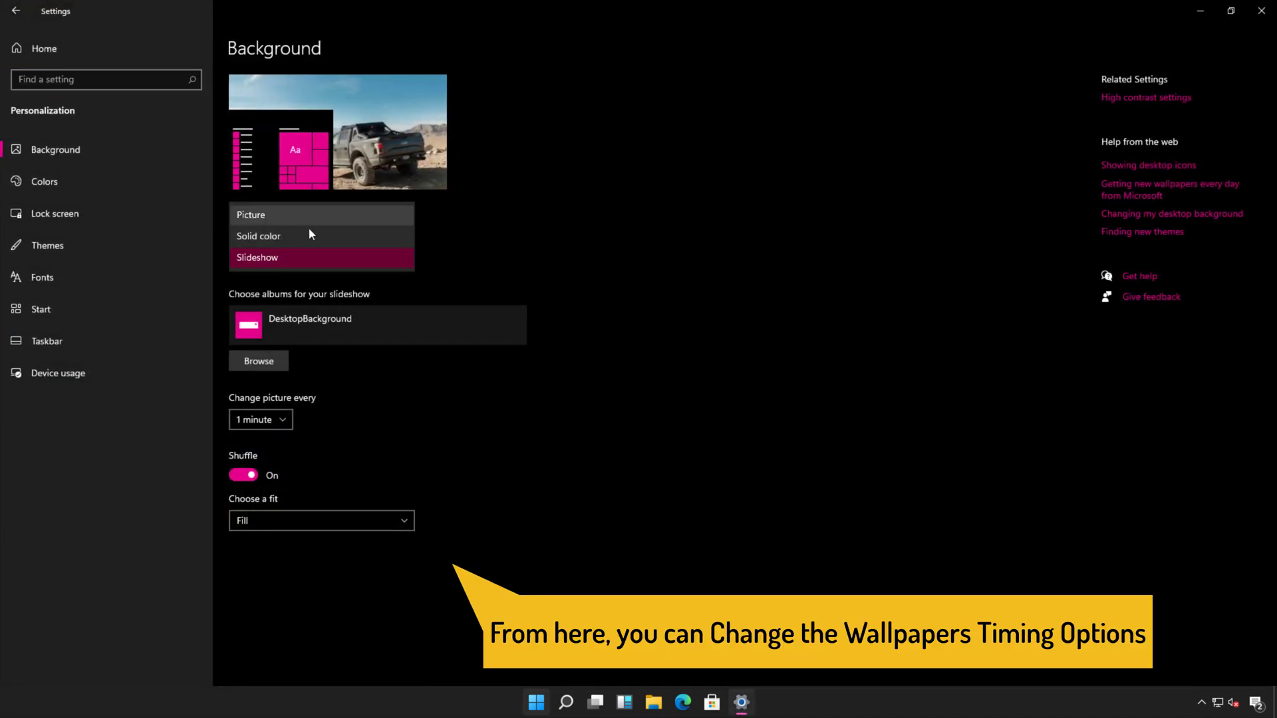
pyautogui.click(502, 261)
pyautogui.click(282, 420)
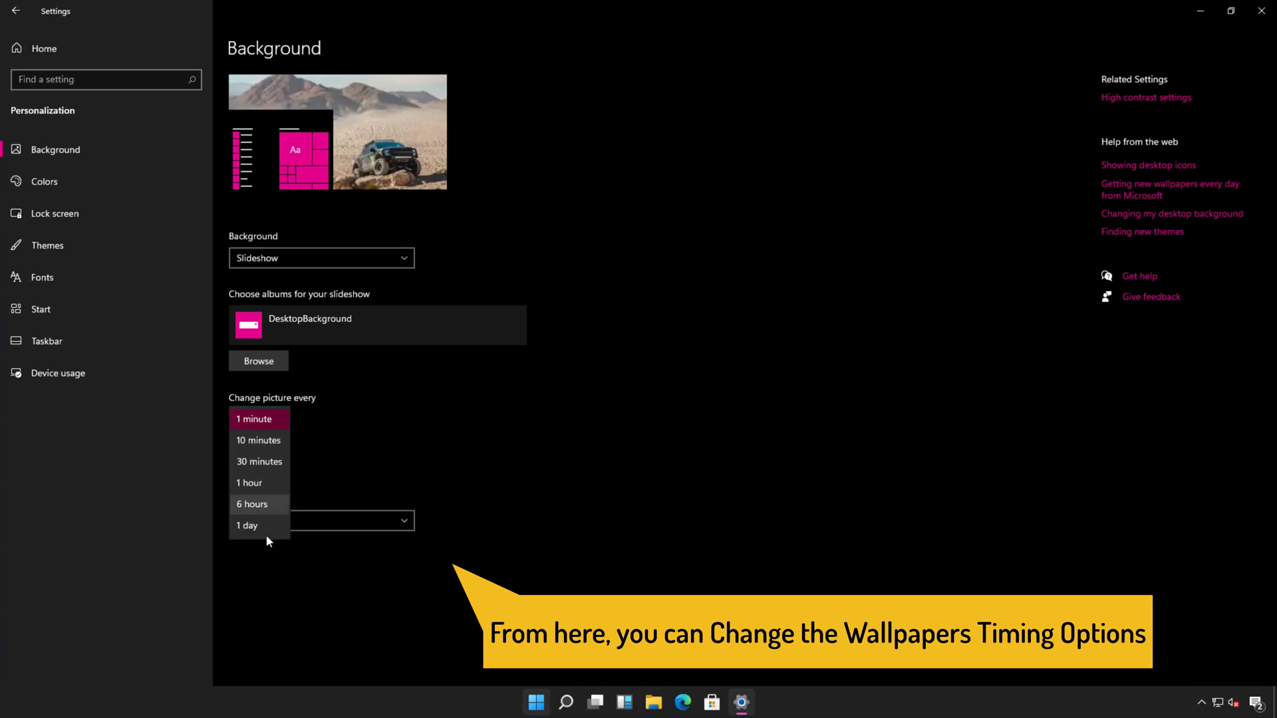
pyautogui.click(374, 413)
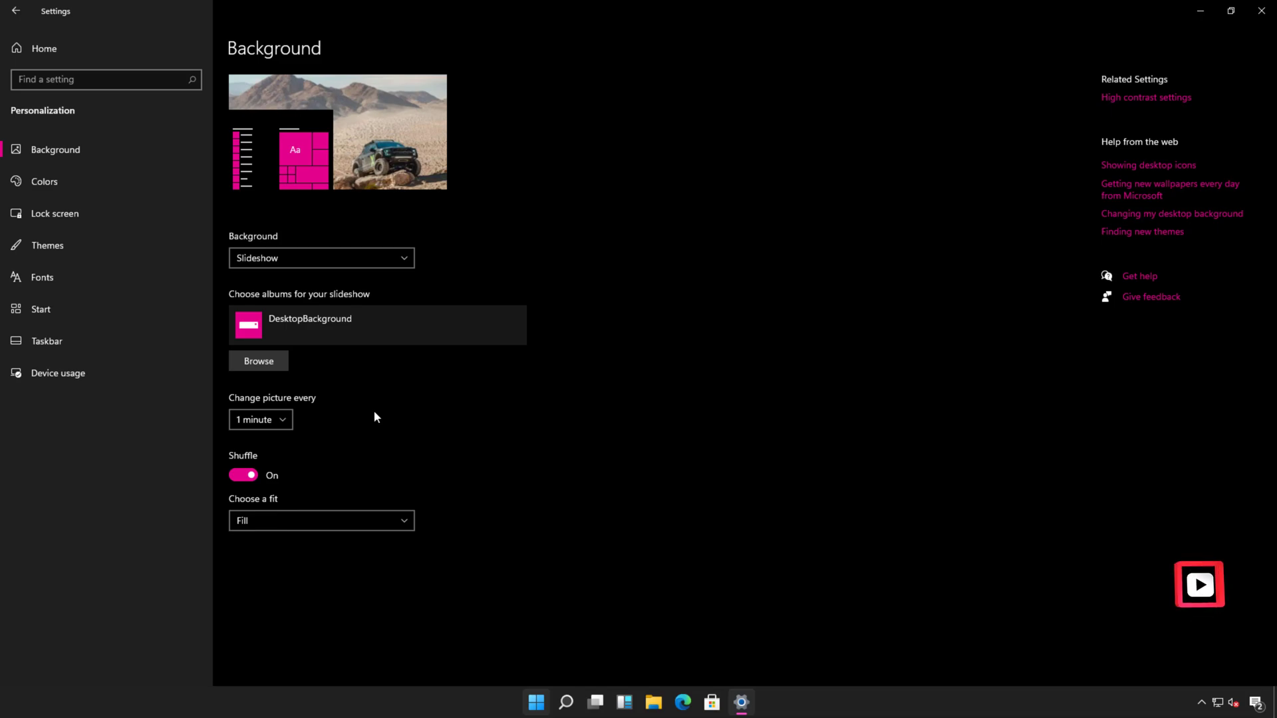
# Step: Delete the Sheepish theme from the installed themes and keep the Ford F-150 Raptor theme
pyautogui.click(95, 255)
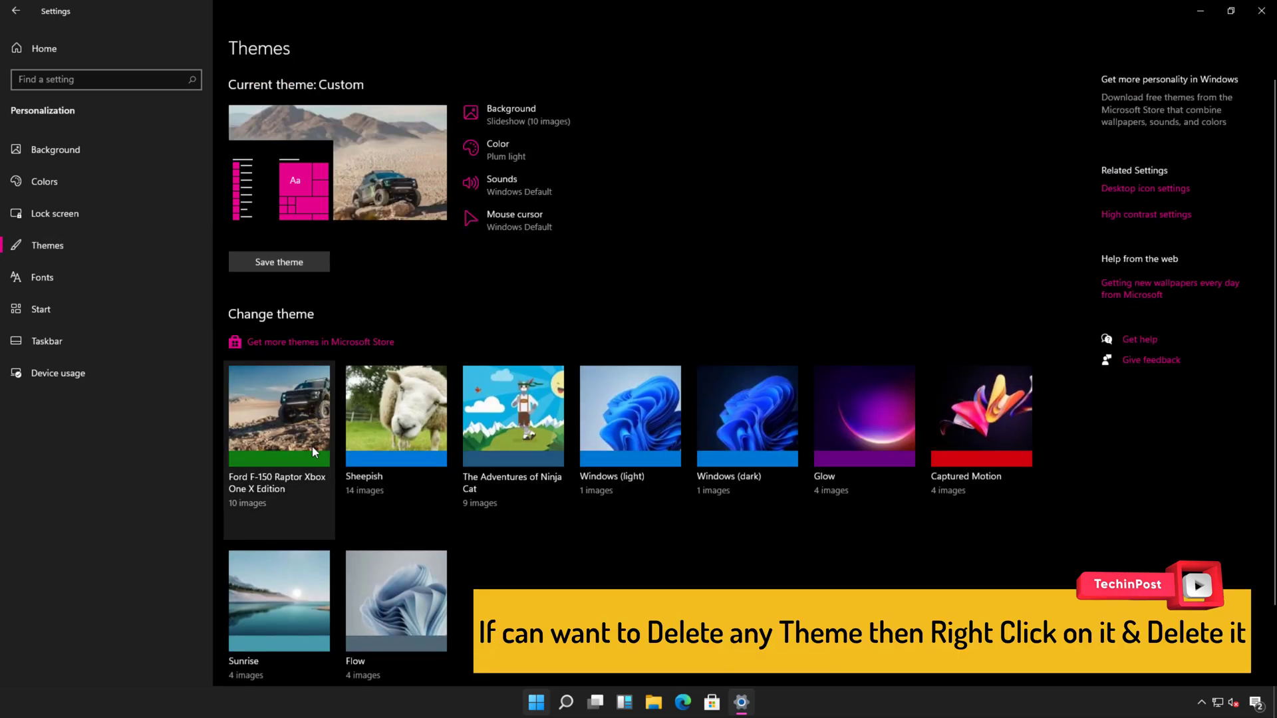
pyautogui.rightClick(312, 449)
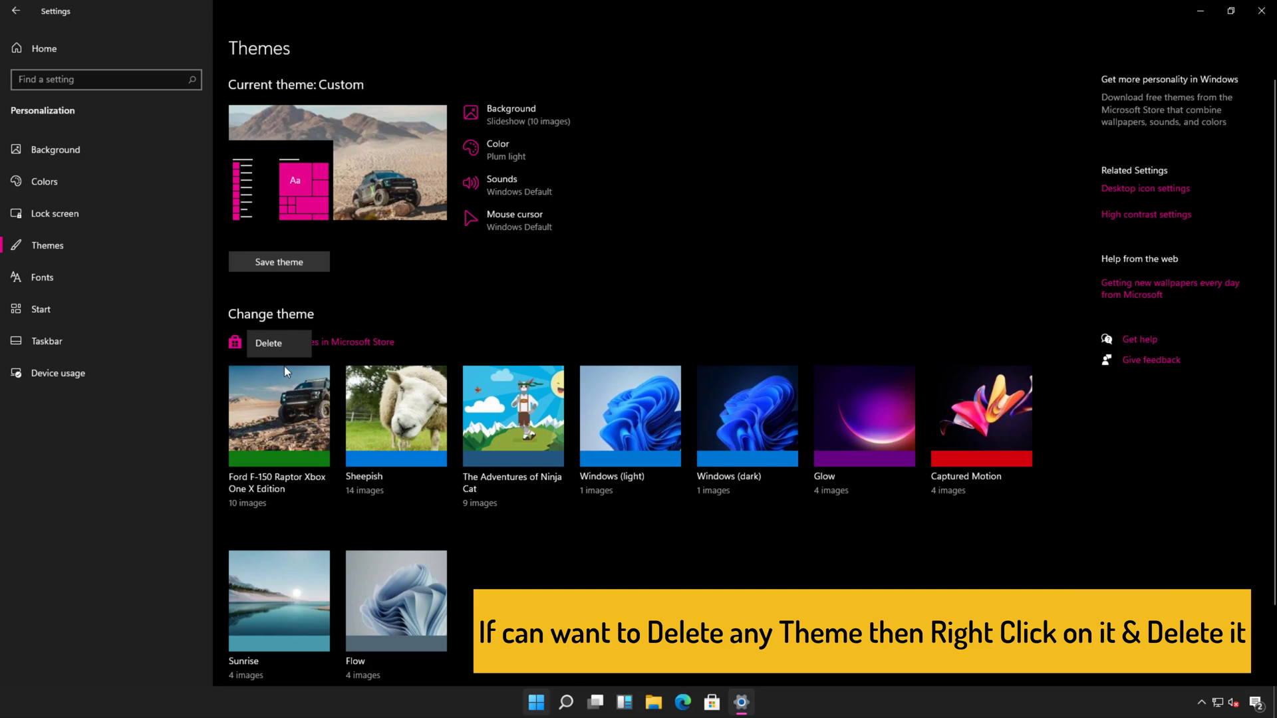
pyautogui.rightClick(398, 407)
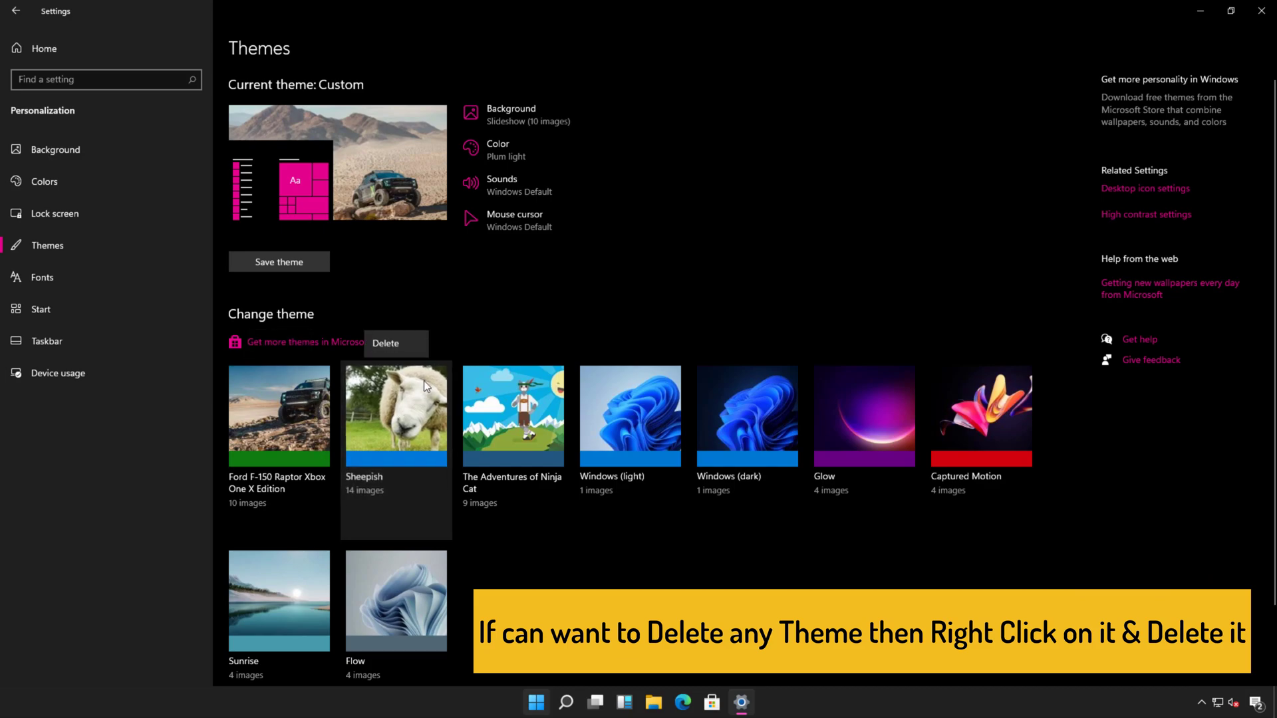
pyautogui.click(402, 344)
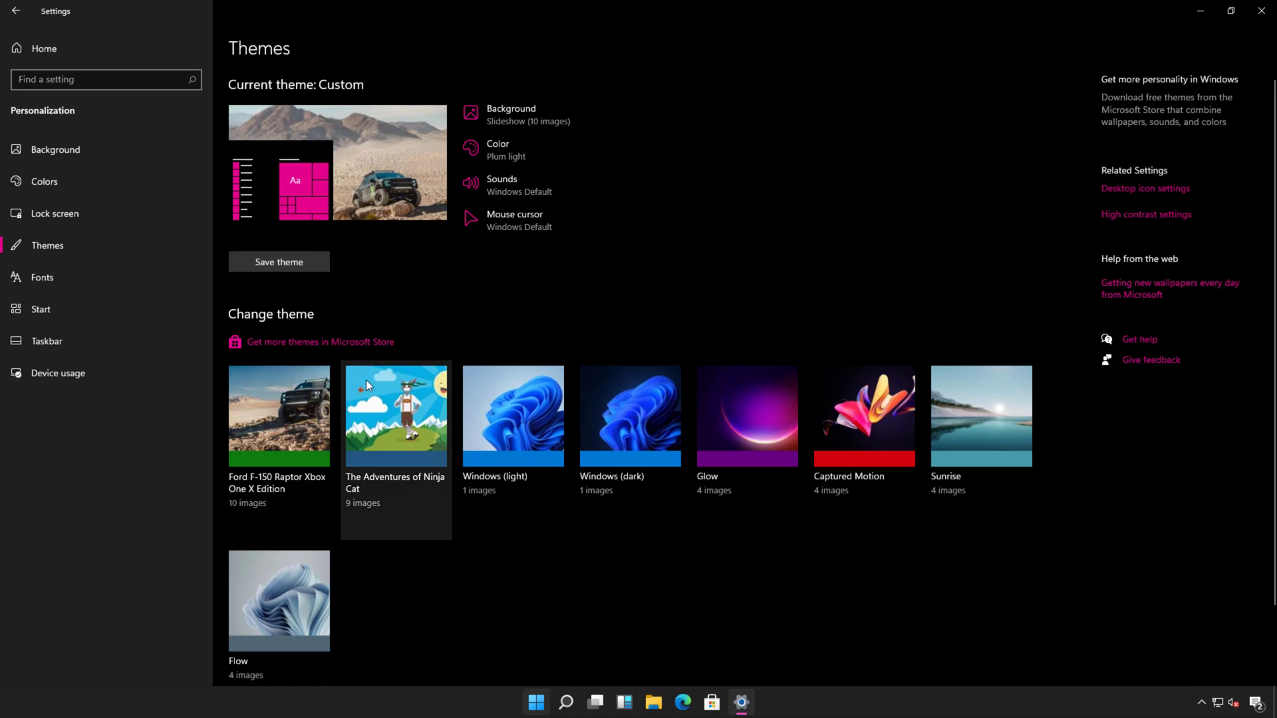
pyautogui.rightClick(301, 397)
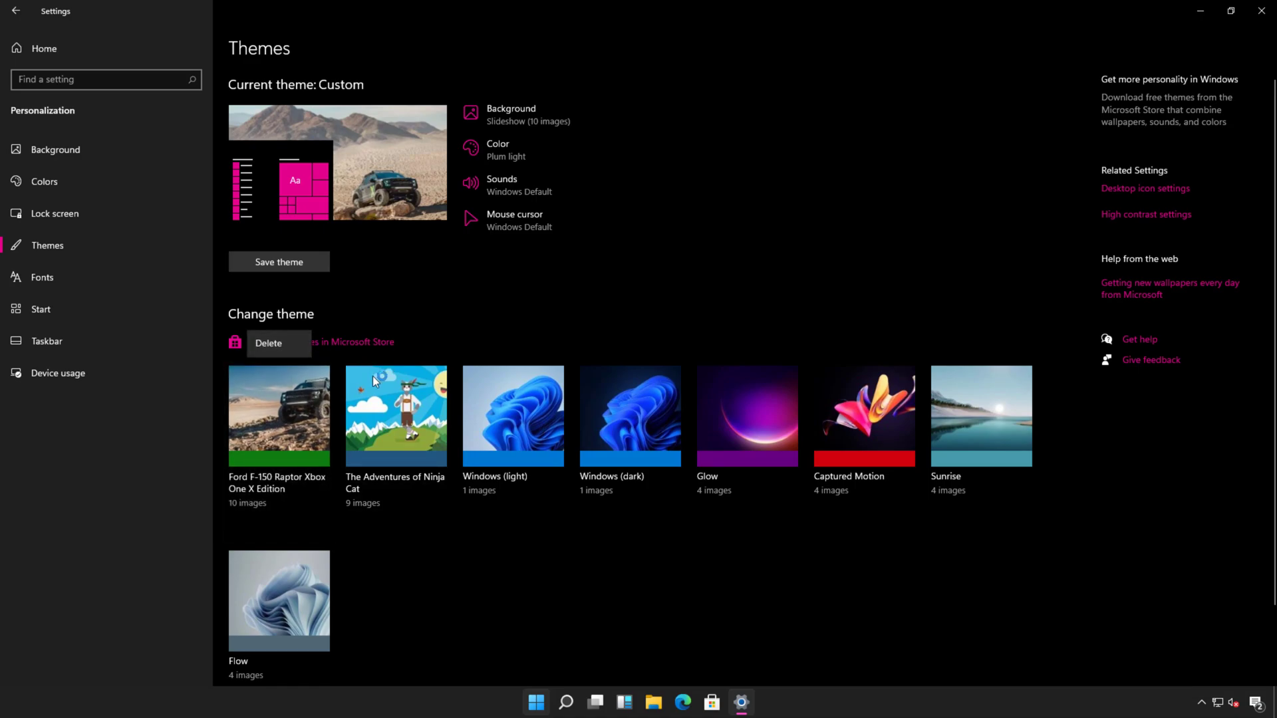
pyautogui.click(439, 530)
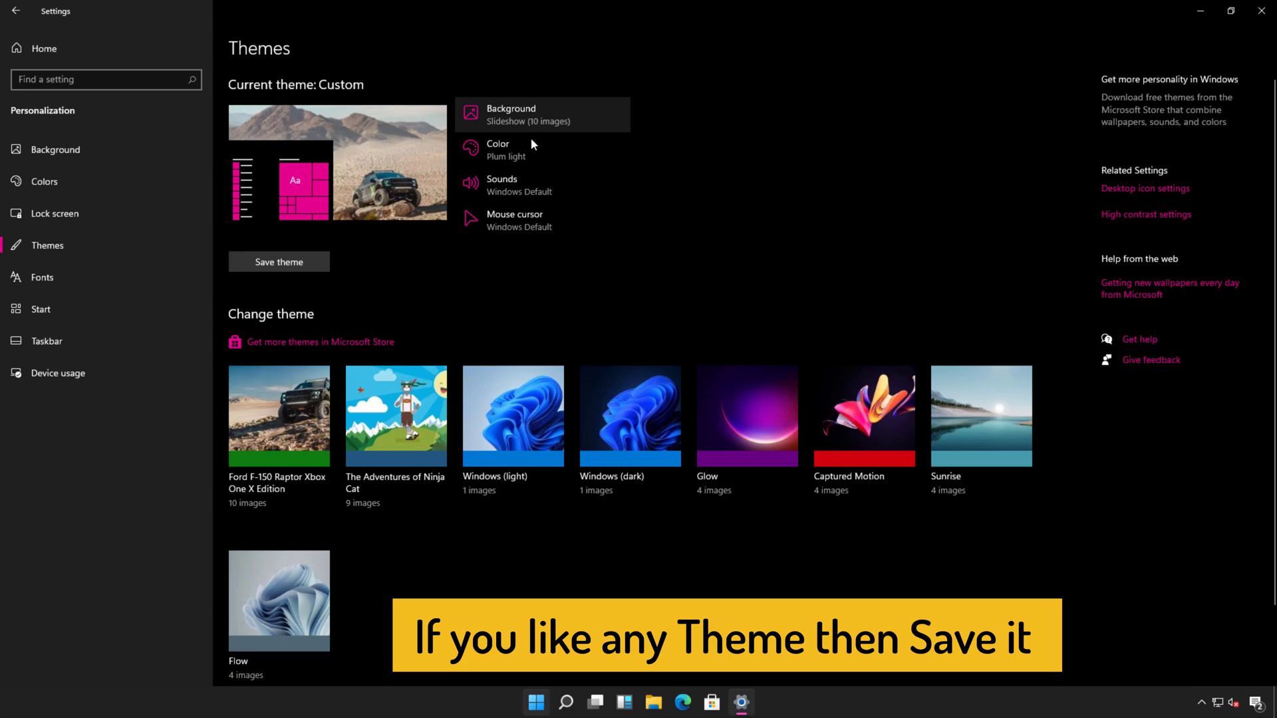
# Step: View the naming prompt for saving the current custom theme, dismiss it without saving, and minimize Settings
pyautogui.click(306, 259)
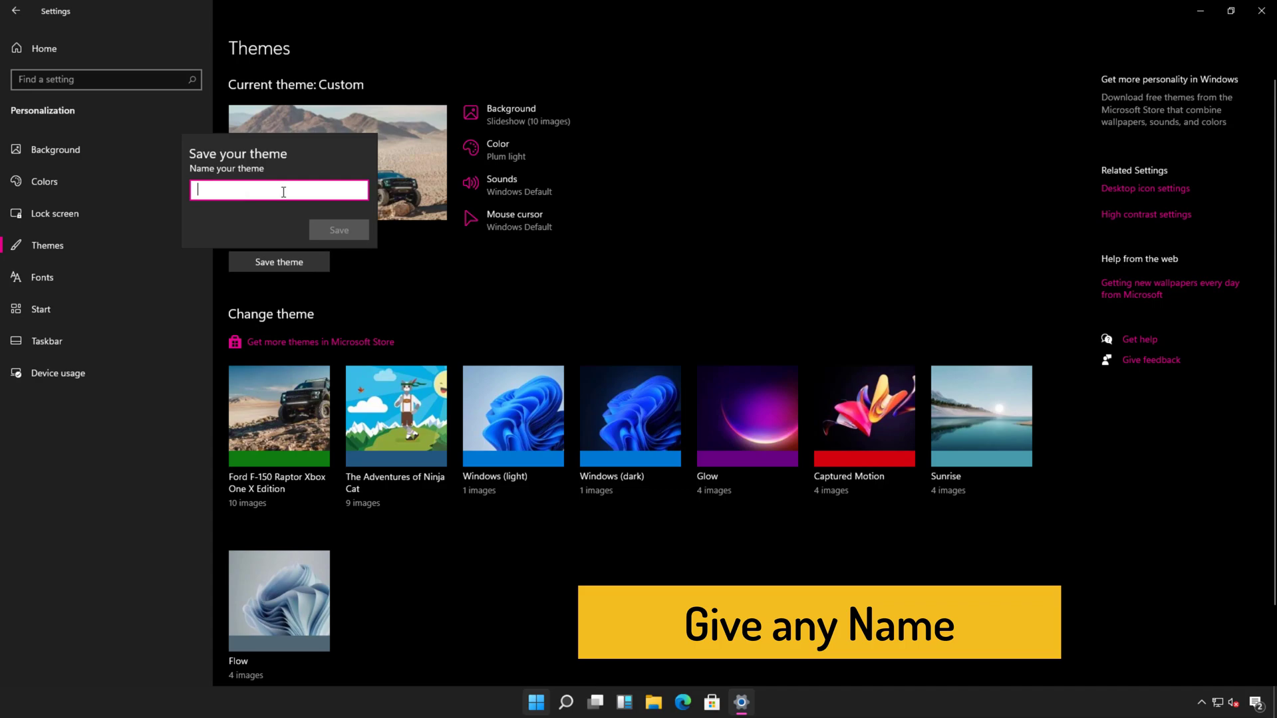
pyautogui.click(401, 278)
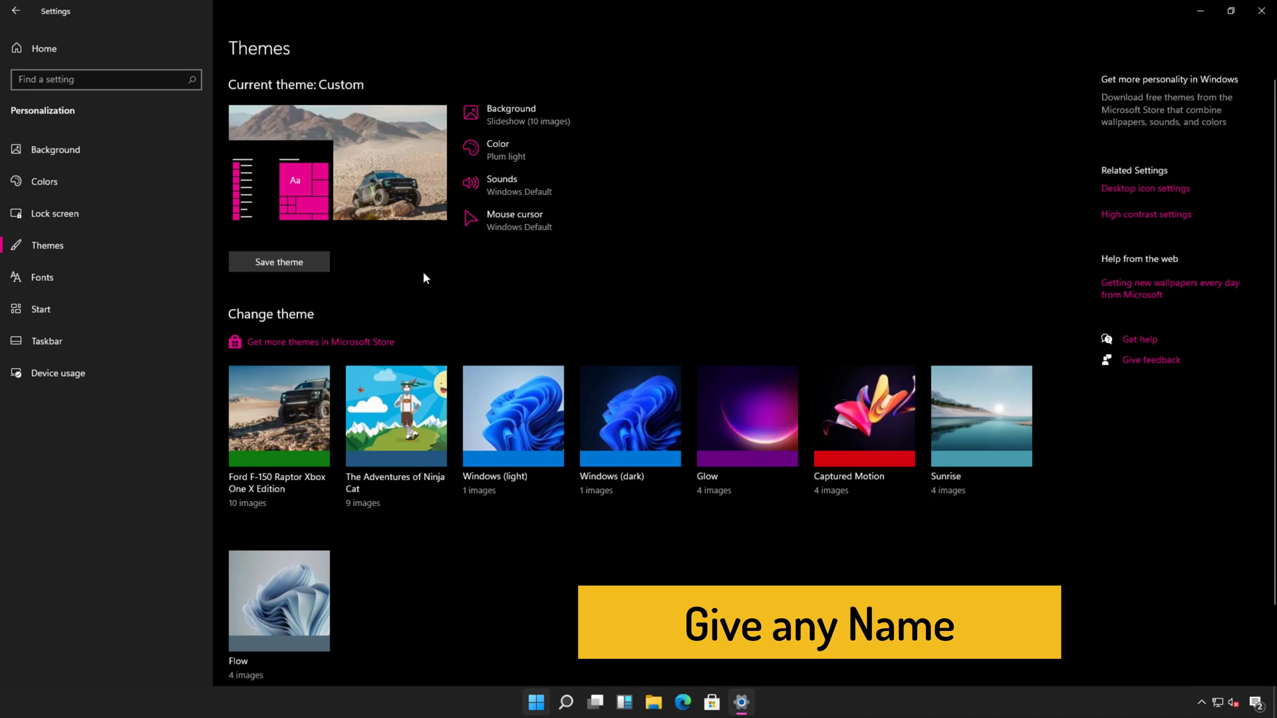
pyautogui.click(1204, 8)
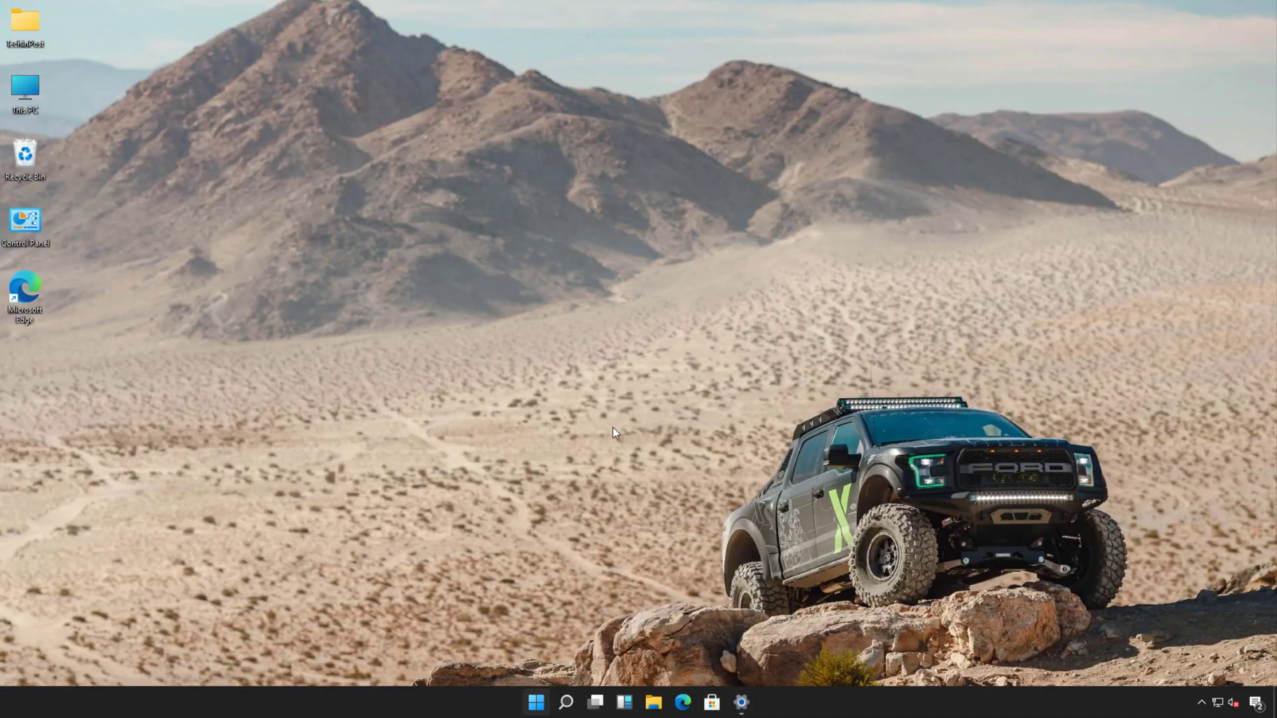